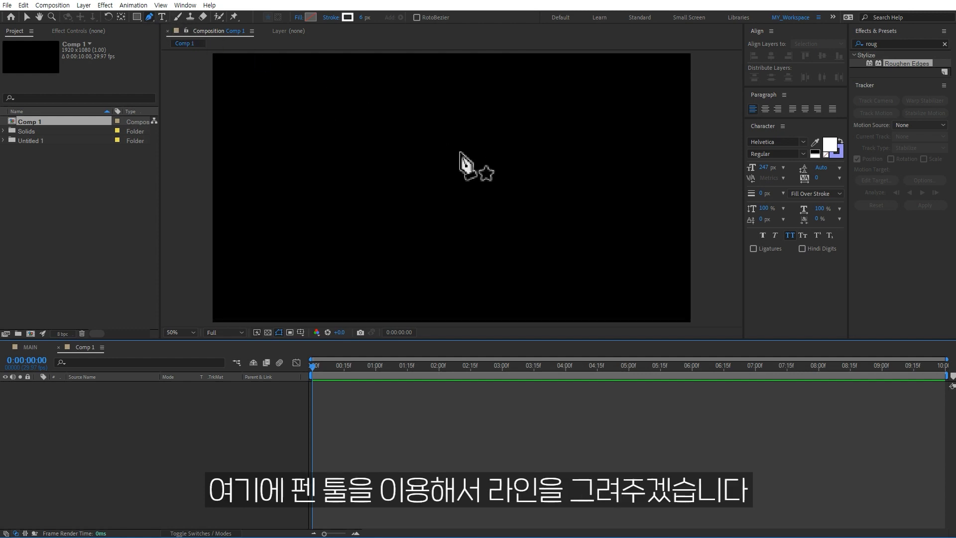
- Draw a four-point open zigzag line with the Pen tool, running from above the composition frame to below it
key(comma)
click(504, 98)
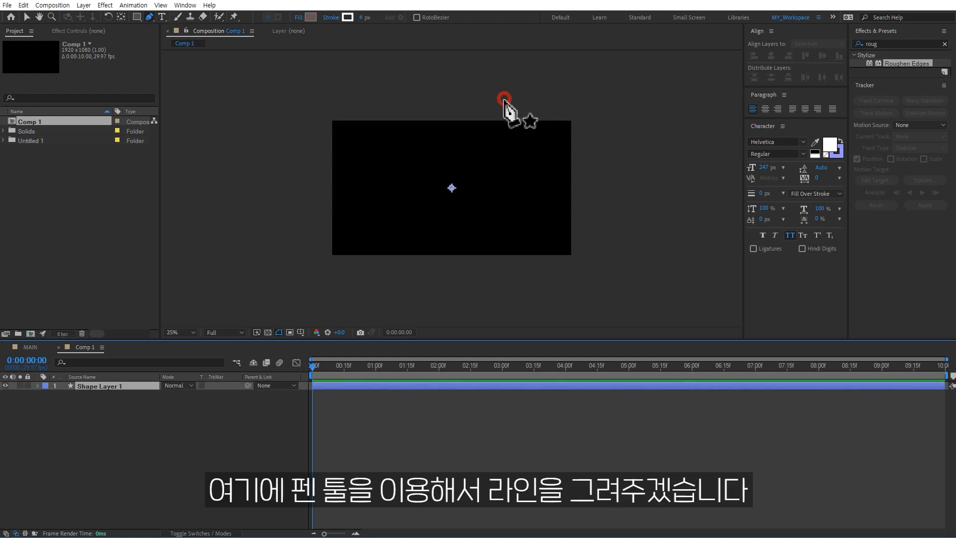
click(479, 176)
click(499, 204)
click(467, 271)
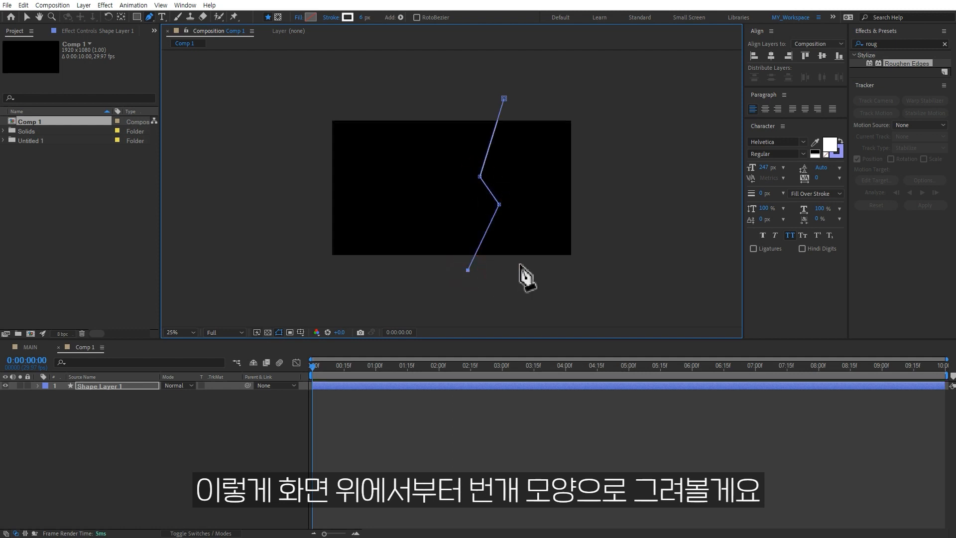
scroll(461, 259, up, 2)
drag(528, 204, 535, 258)
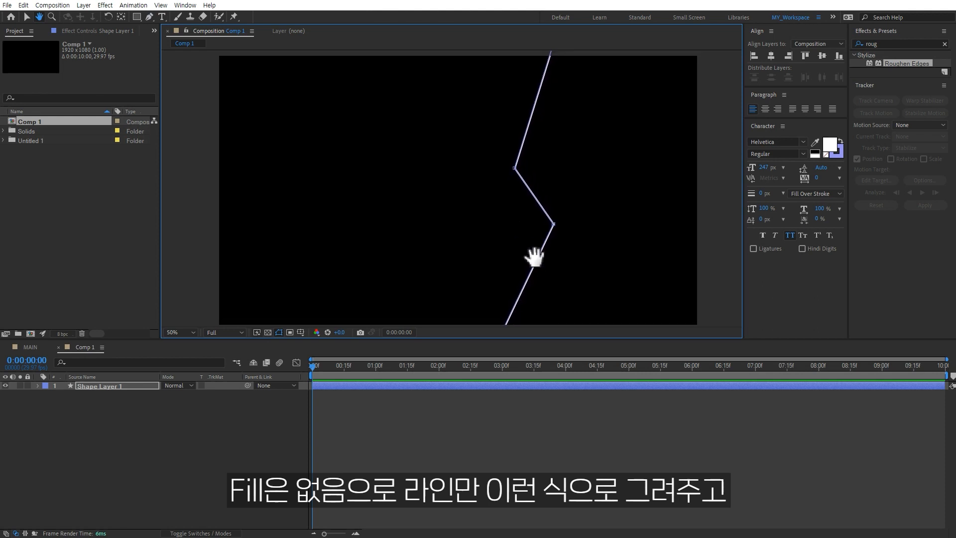
- Add a Wiggle Paths operator to the contents of the zigzag line's shape layer
click(39, 385)
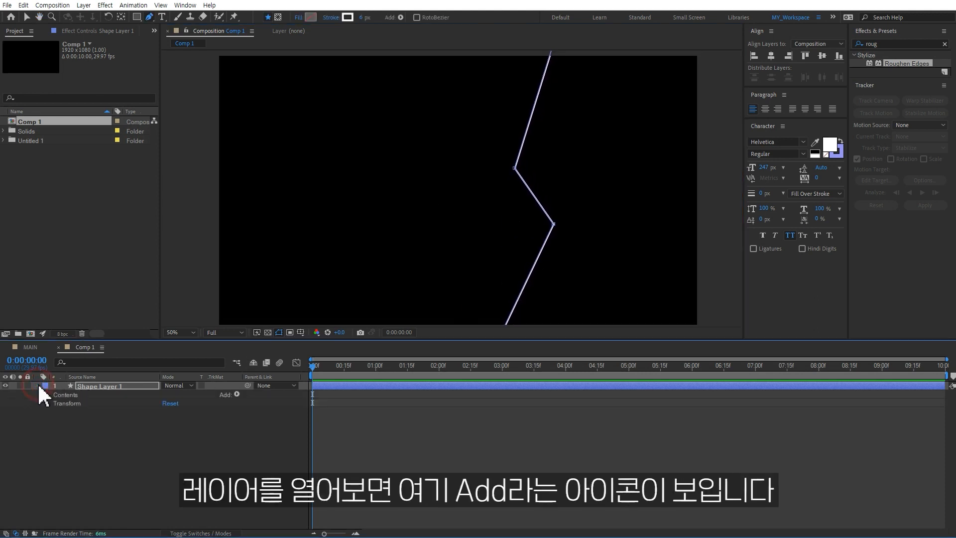
click(238, 394)
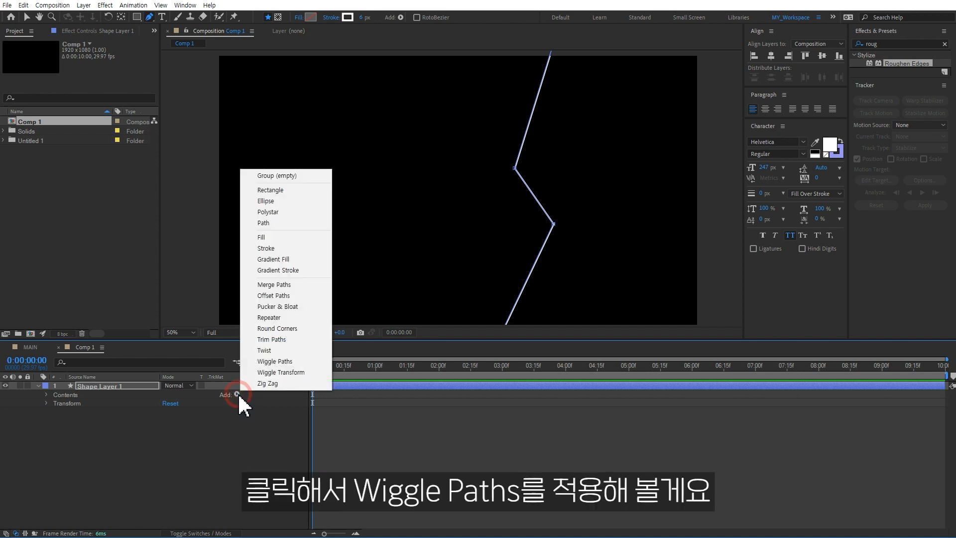
click(299, 365)
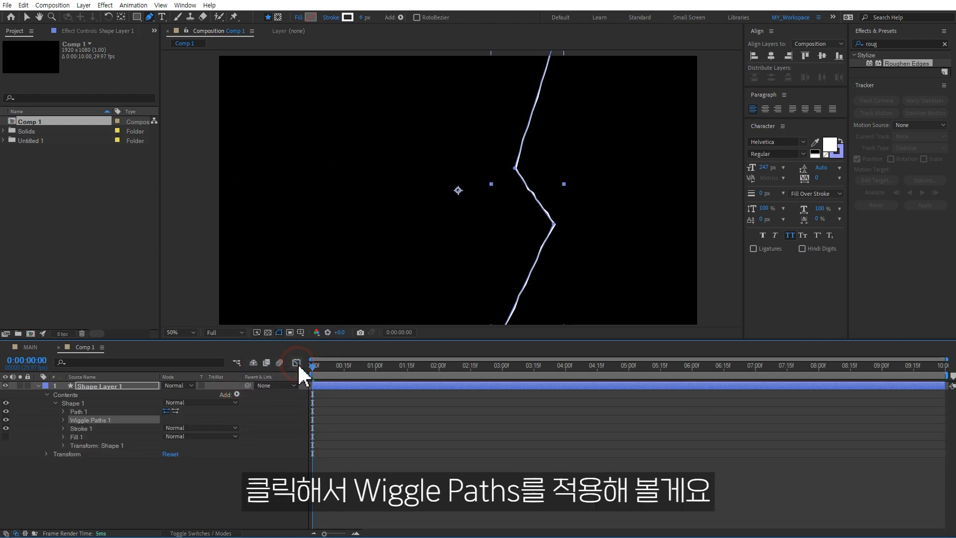
click(417, 492)
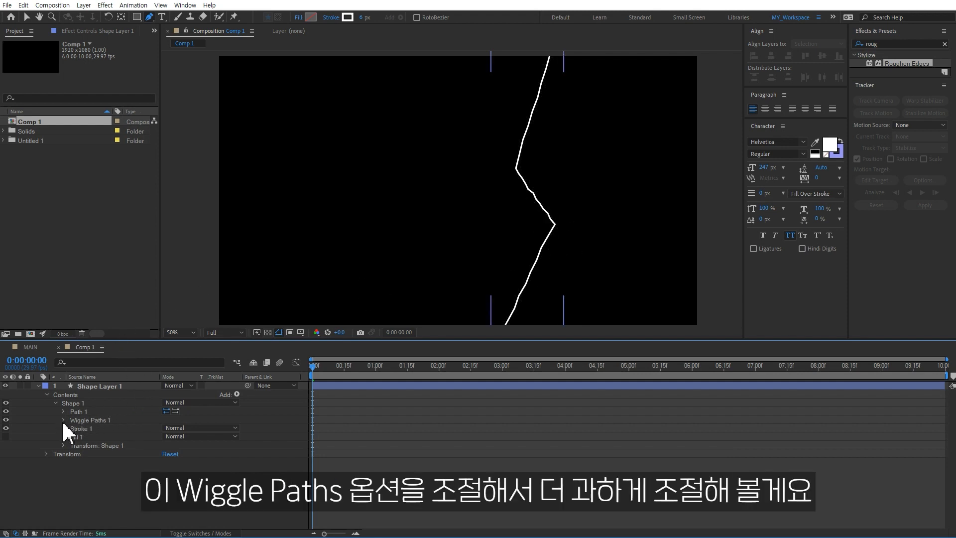
- Set the Wiggle Paths Size to 240 and Detail to 4
click(85, 420)
click(63, 420)
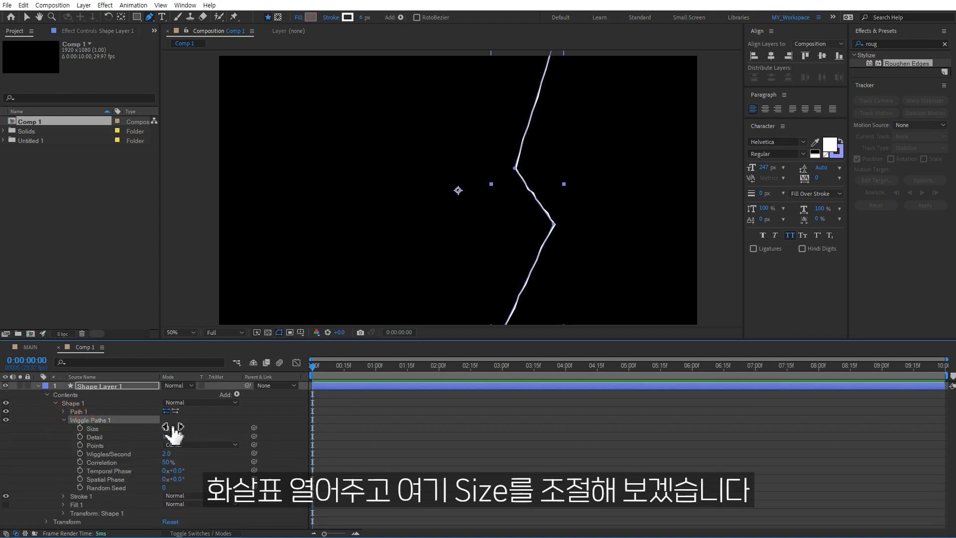
drag(172, 427, 283, 422)
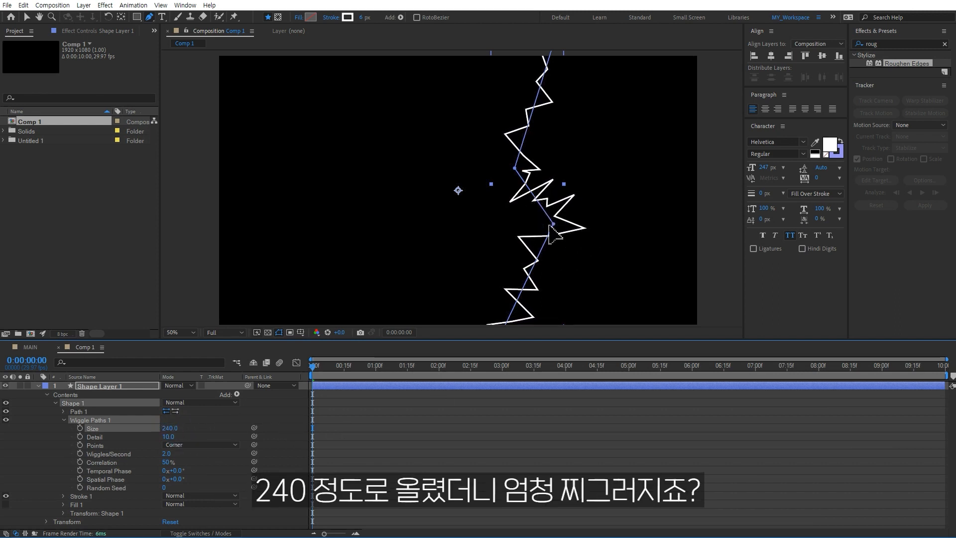
drag(171, 438, 173, 441)
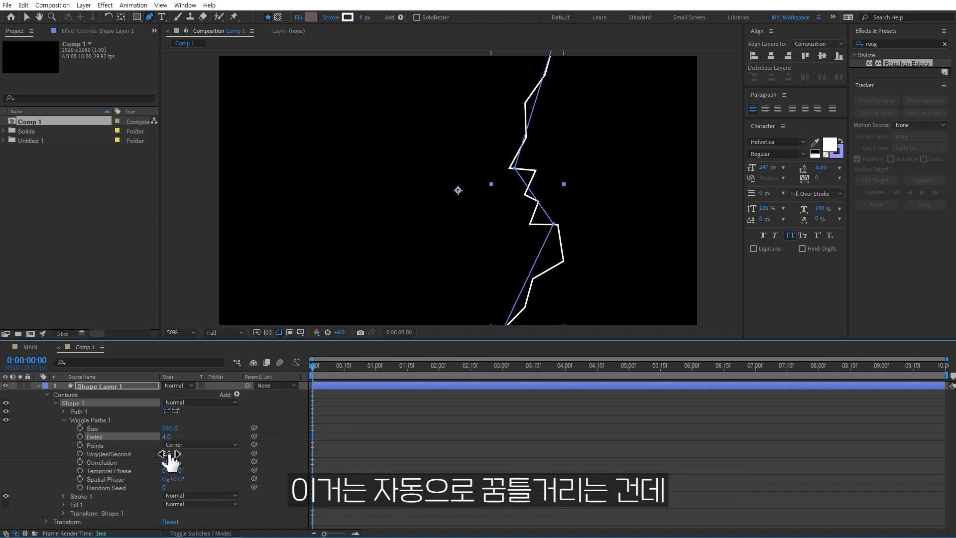
- Preview the automatic wiggle, and set Wiggles/Second to 0 and Correlation to 0% in Wiggle Paths
key(space)
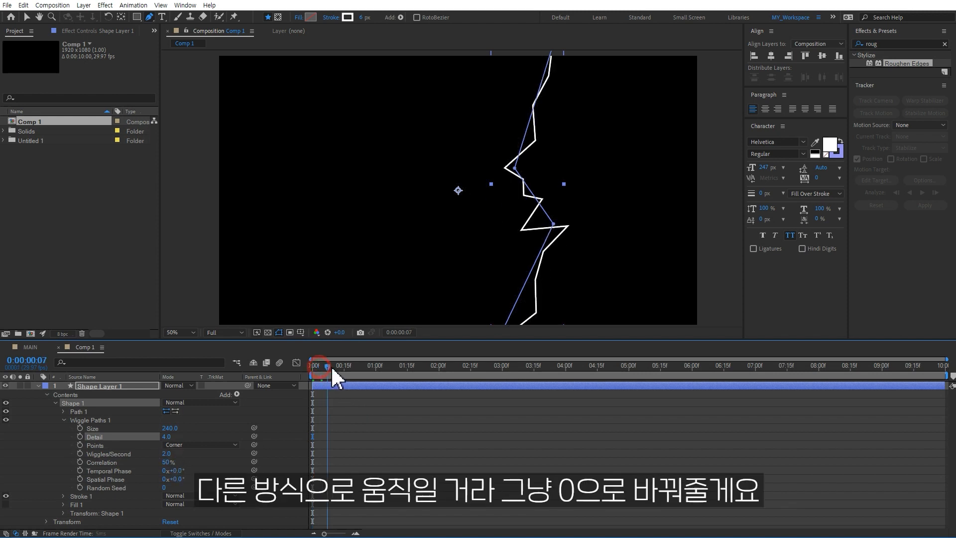
key(space)
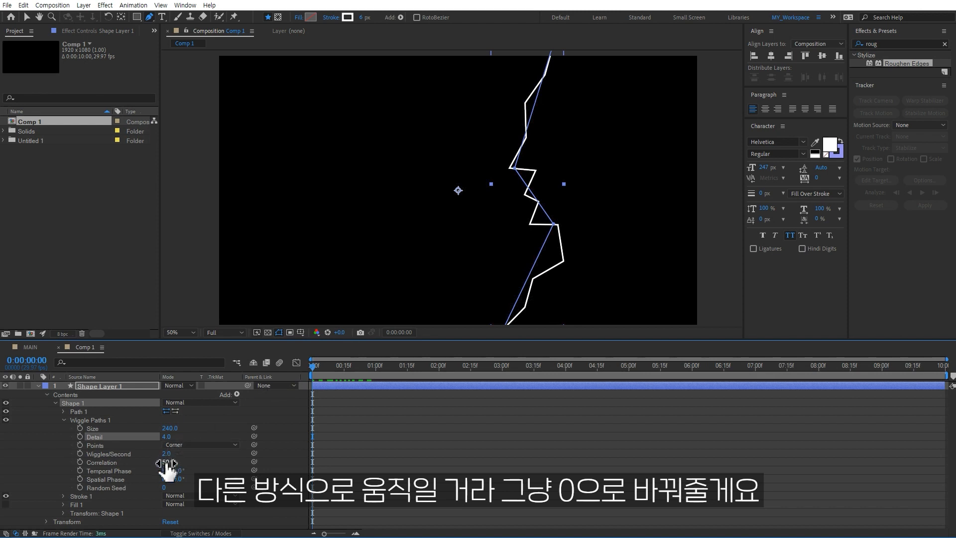
text(0)
key(Return)
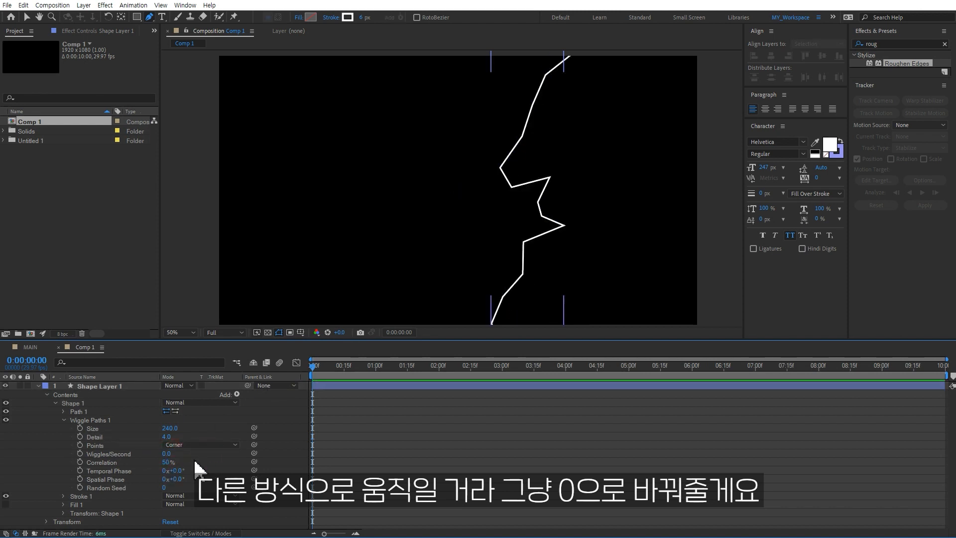
mouse_move(162, 462)
mouse_down()
mouse_move(198, 460)
mouse_move(146, 461)
mouse_up()
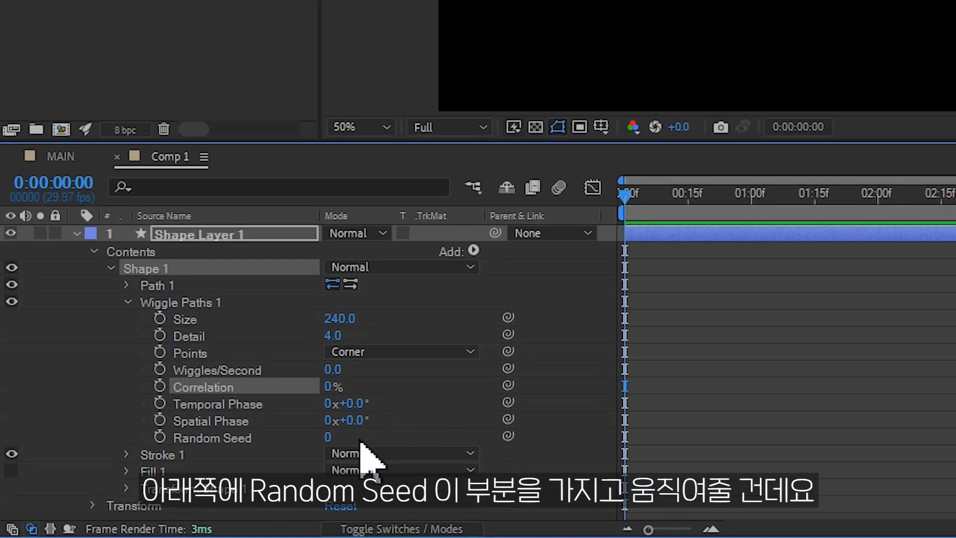
- Try out the Wiggle Paths Random Seed, reset it to 0 and keyframe it at 0:00:00:00
drag(325, 435, 369, 437)
click(332, 436)
text(0)
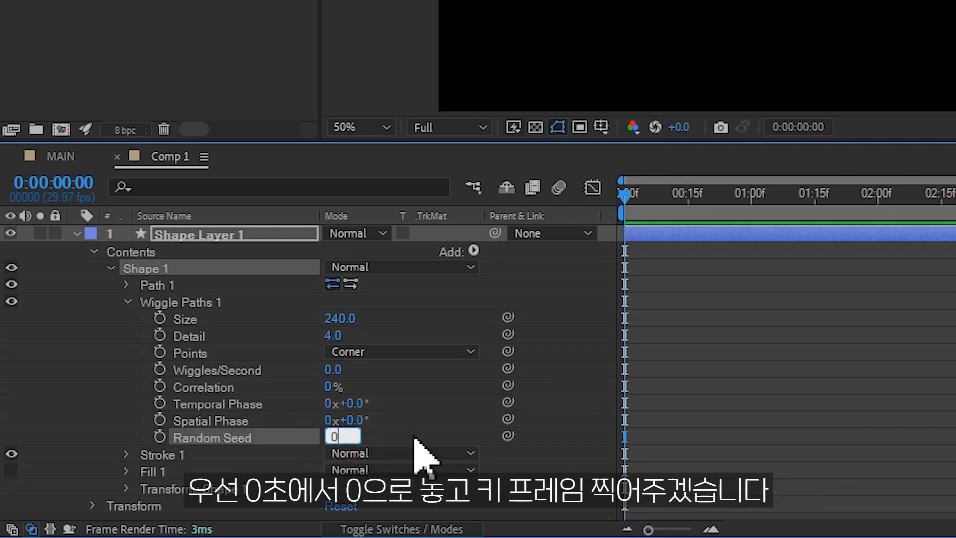
click(394, 437)
click(160, 436)
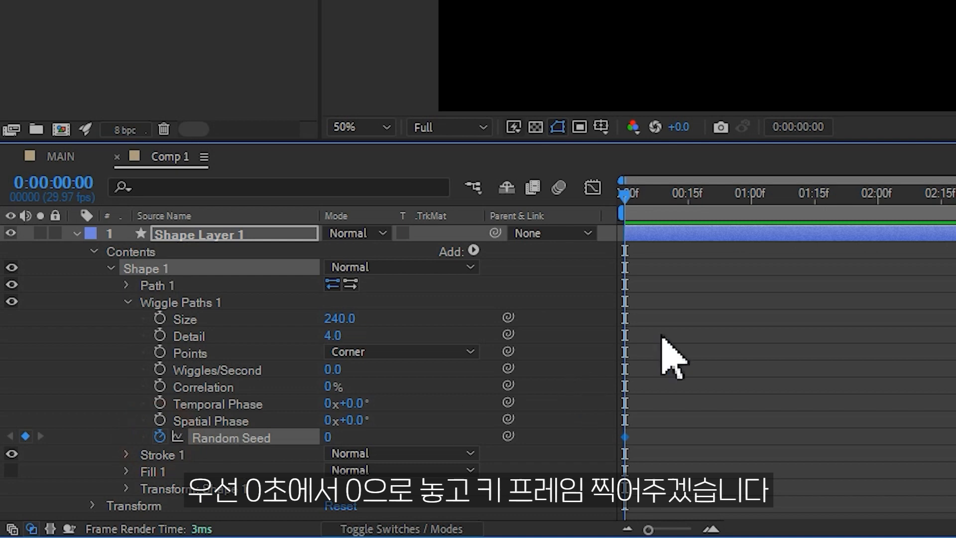
- Set Random Seed to 50 at 0:00:00:25, preview the squirming line and return to the first frame
click(750, 195)
drag(753, 201, 732, 204)
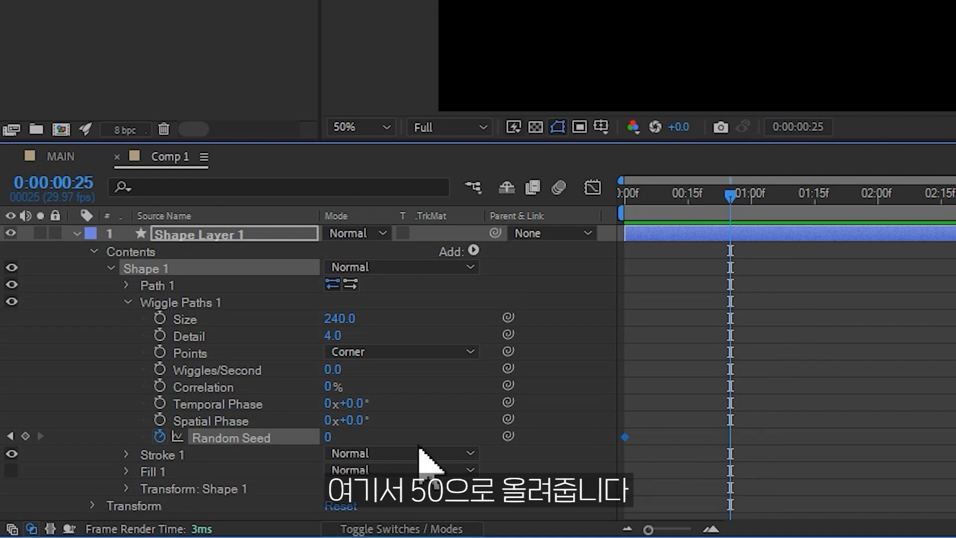
click(331, 437)
text(50)
click(848, 424)
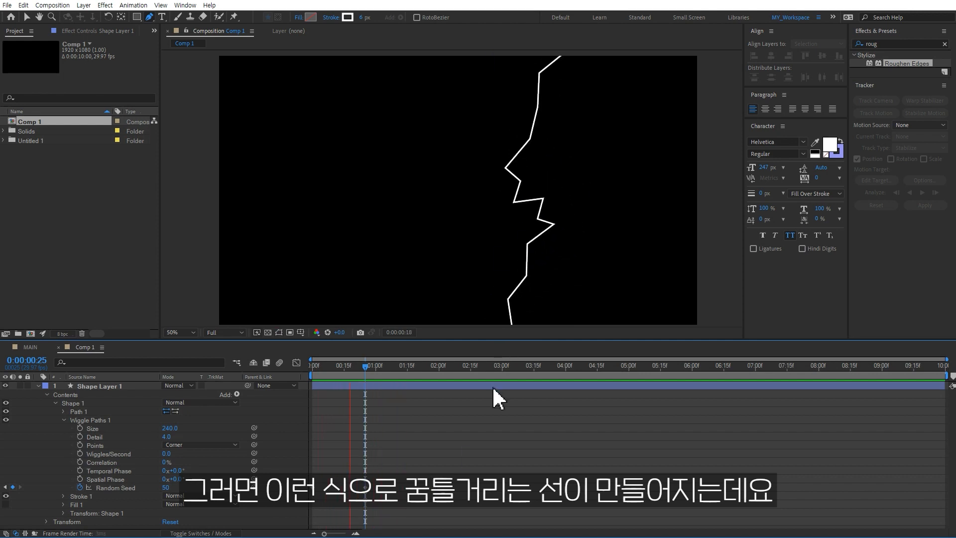
drag(345, 363, 312, 365)
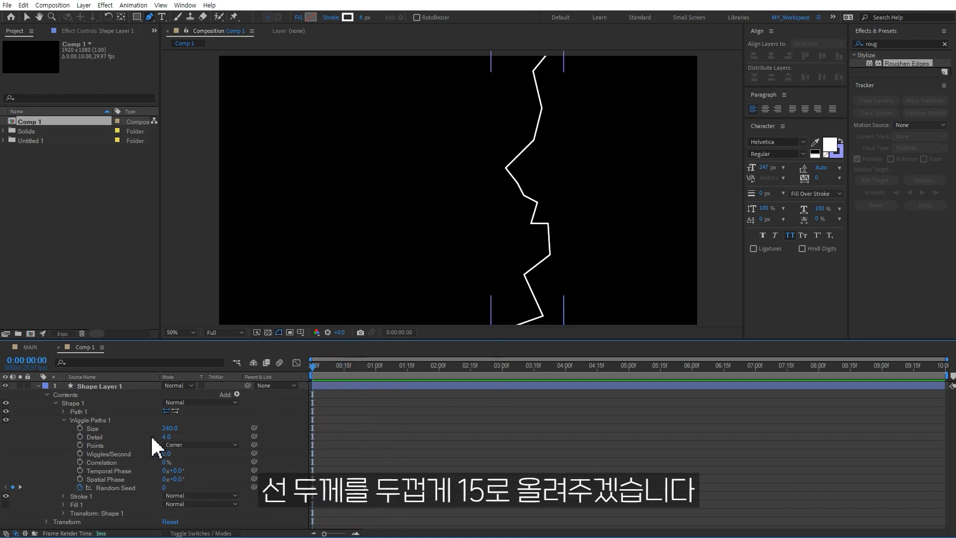
- Set the shape layer's stroke width to 15 px and preview the thicker line
click(116, 386)
click(361, 17)
text(15)
key(Return)
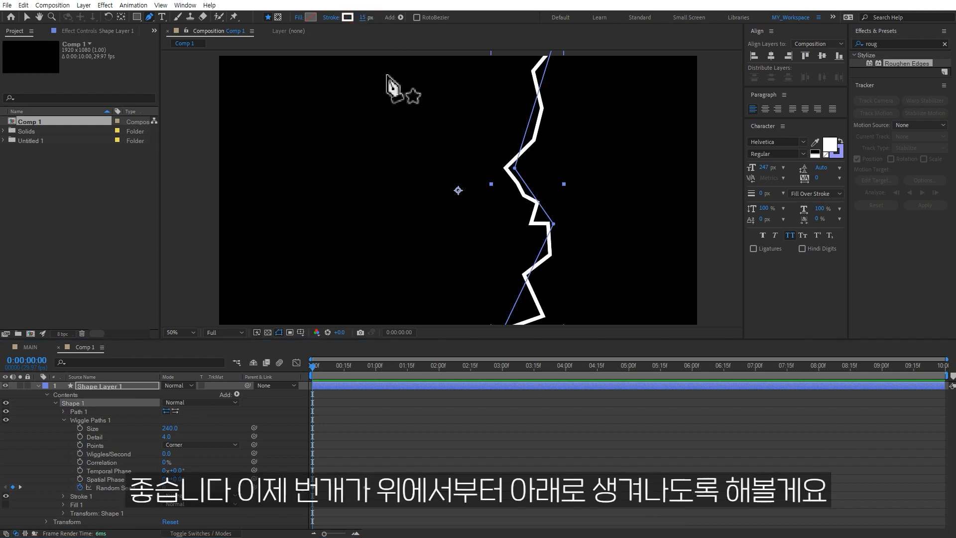
drag(316, 366, 283, 369)
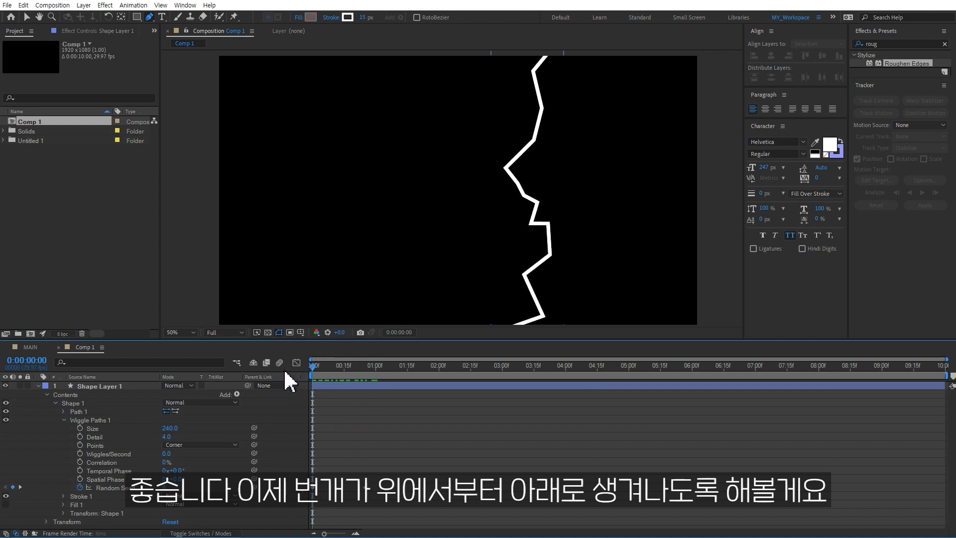
- Add a Trim Paths operator to the shape layer and show its properties
click(56, 403)
click(236, 393)
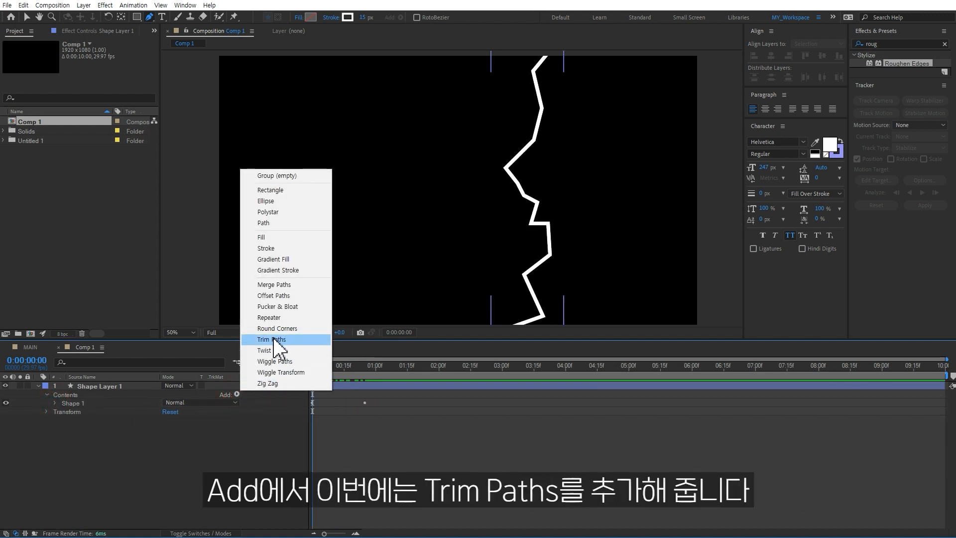
click(272, 339)
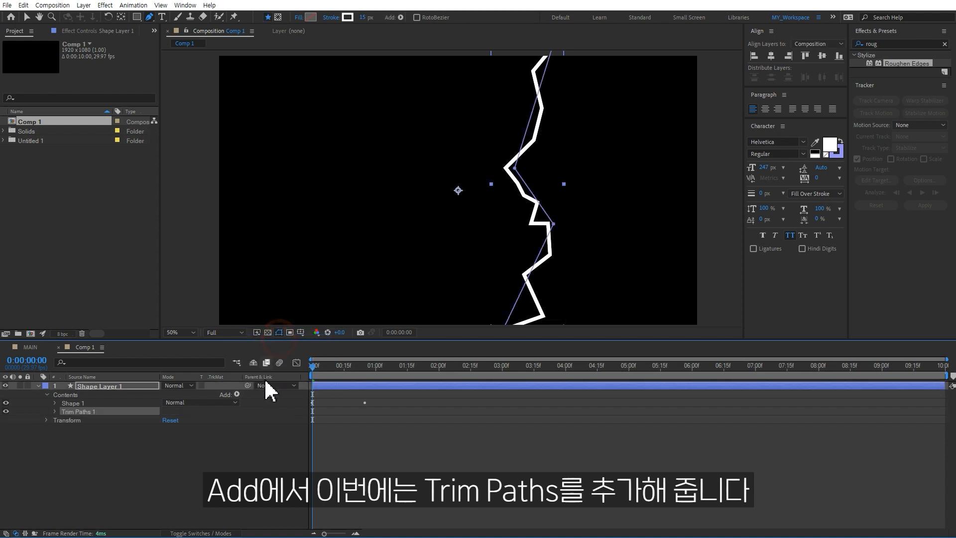
click(55, 411)
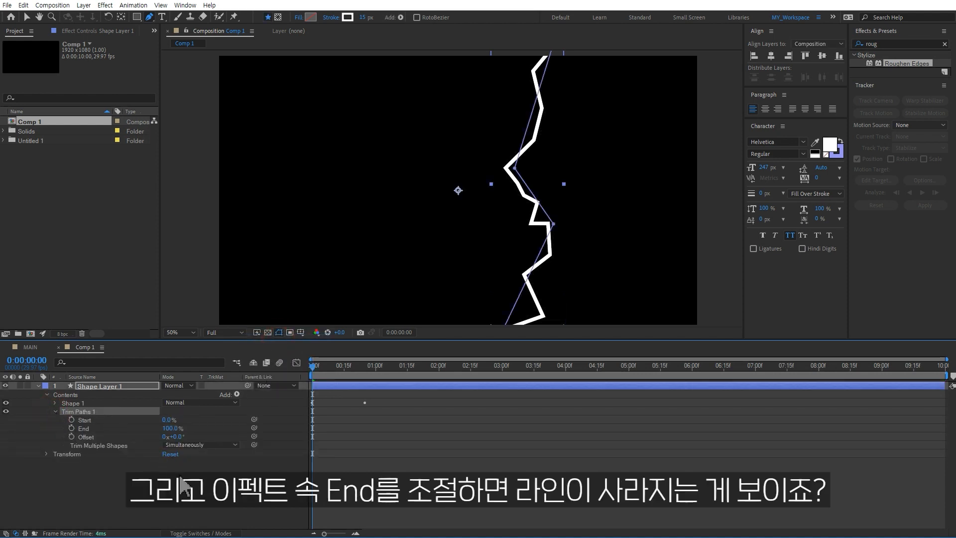
- Animate the Trim Paths End value from 0% at 0:00:00:00 to 100% at 0:00:00:05
mouse_move(170, 428)
mouse_down()
mouse_move(102, 424)
mouse_move(185, 427)
mouse_move(93, 425)
mouse_up()
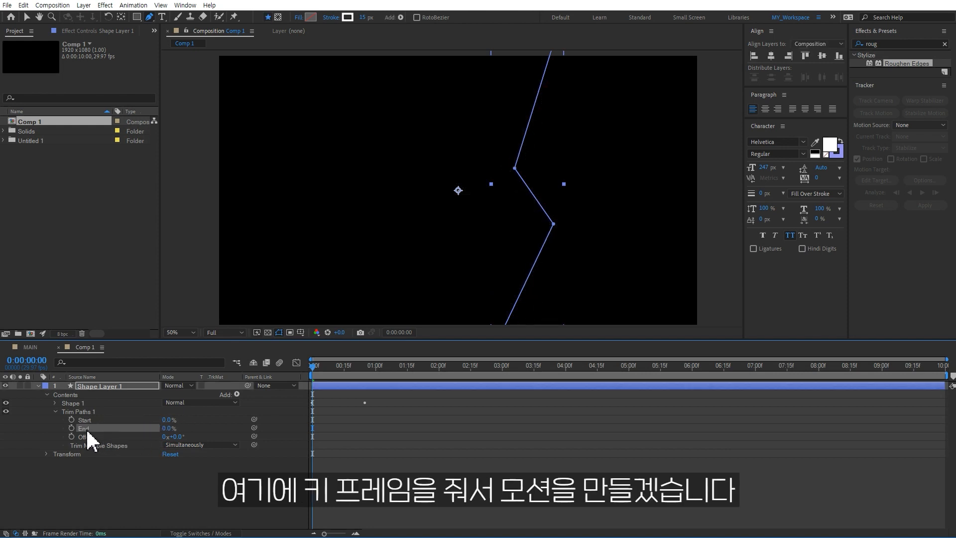
click(72, 428)
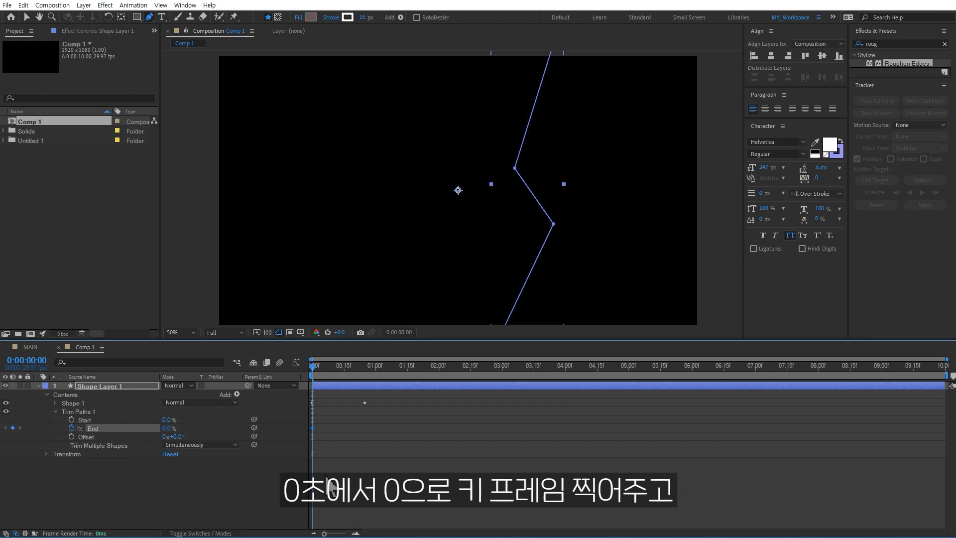
click(348, 496)
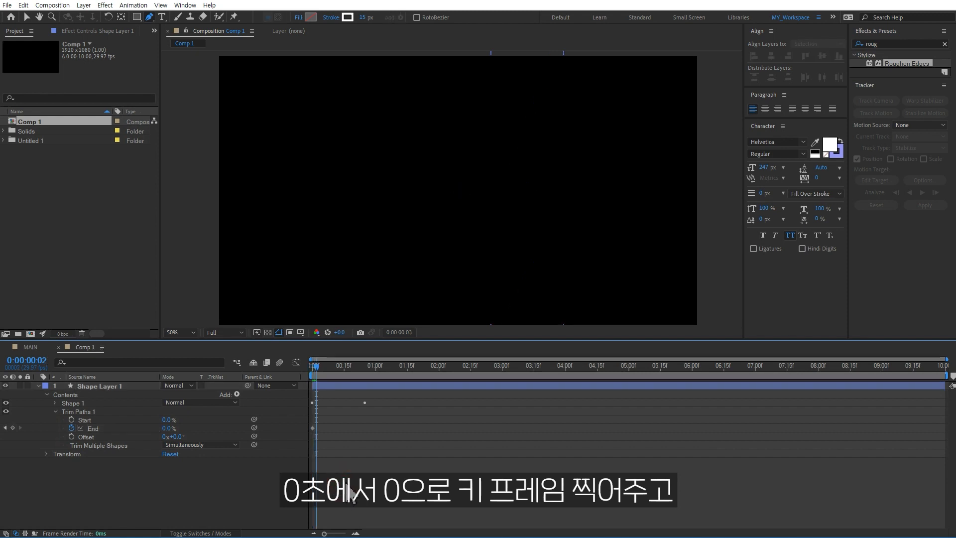
key(Page_Down)
key(Page_Down)
key(Page_Down)
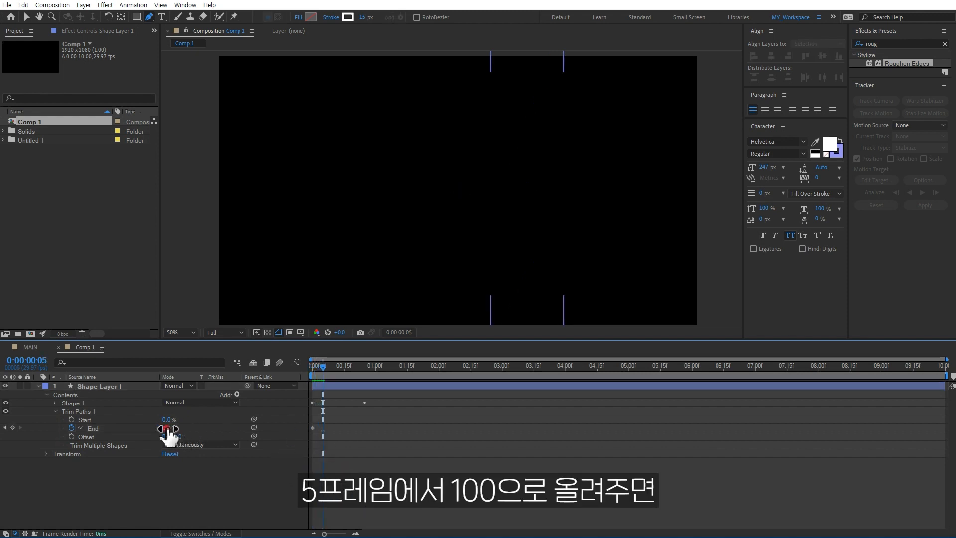
drag(169, 429, 210, 427)
click(377, 480)
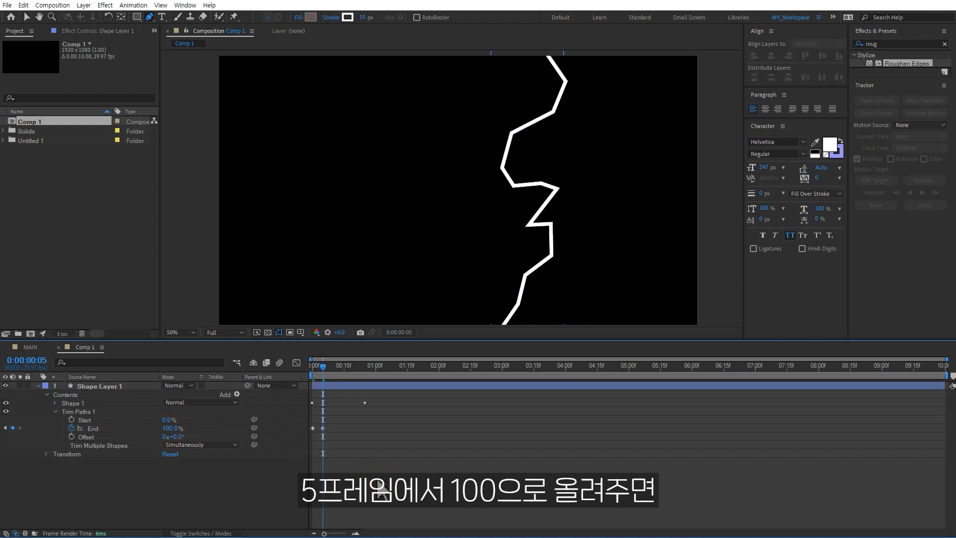
- Play back and scrub the opening frames to check how the lightning line grows from top to bottom
key(space)
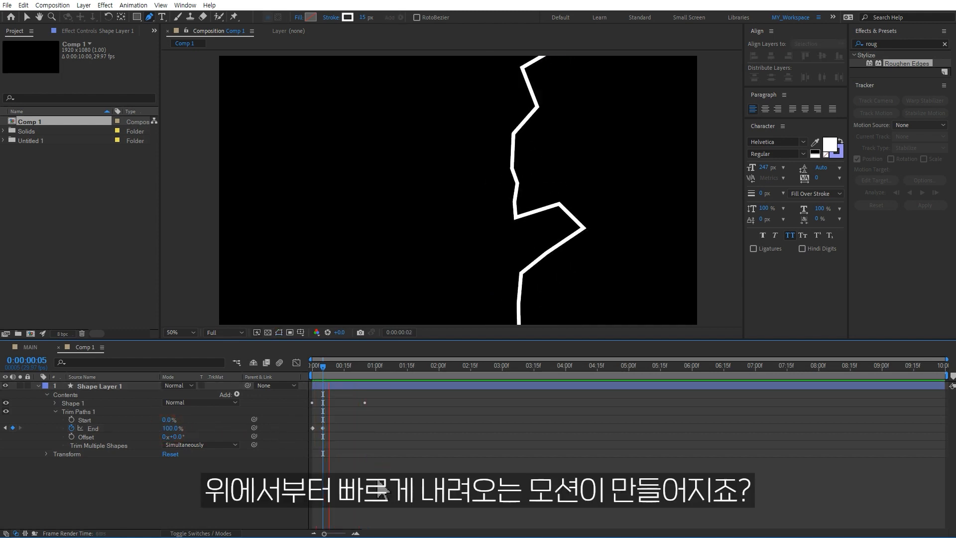
click(318, 366)
click(311, 367)
key(space)
key(space)
click(312, 365)
drag(312, 365, 335, 365)
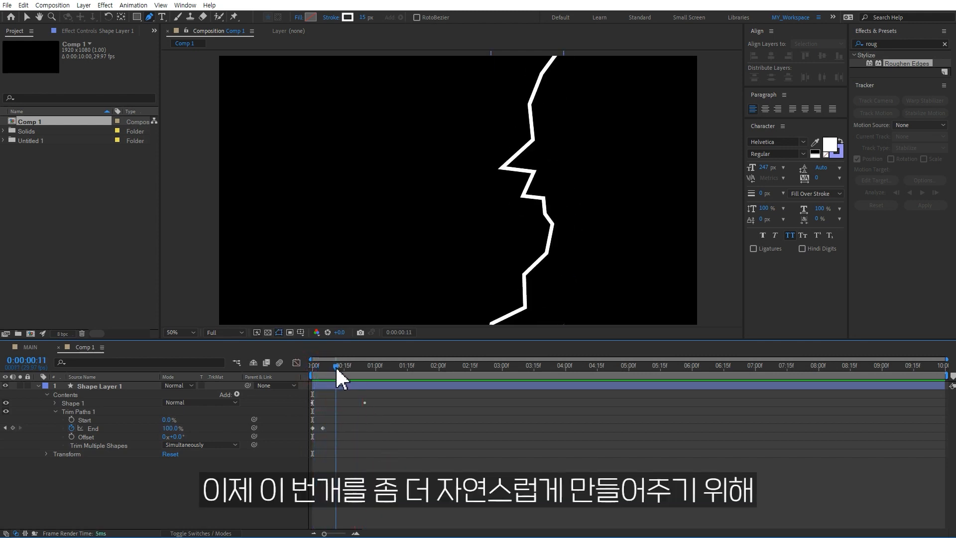
key(space)
key(space)
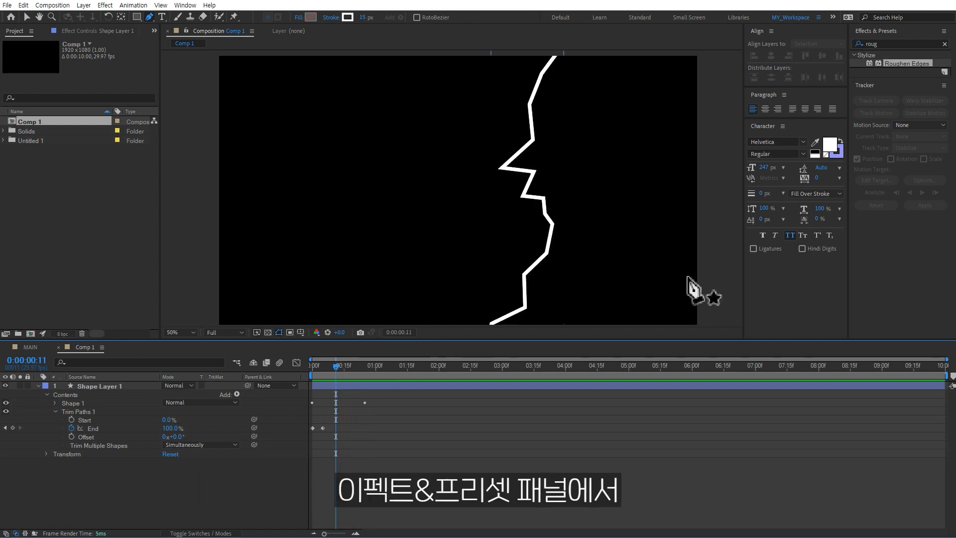
- Search the effects for "roug" and apply Roughen Edges to the lightning shape layer
drag(899, 42, 845, 44)
text(ㄱ)
key(BackSpace)
text(roug)
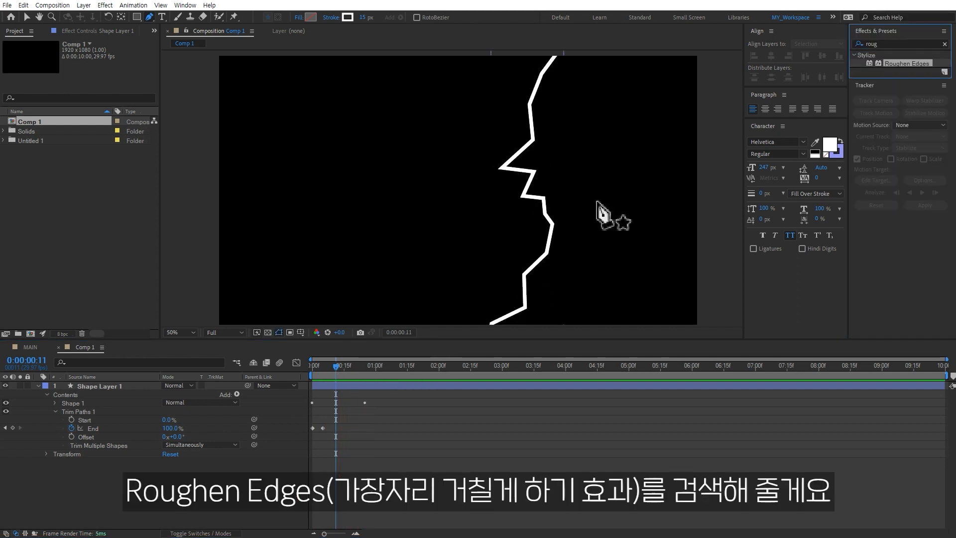
click(105, 387)
double_click(908, 58)
- Set the Roughen Edges Border to 15 and Edge Sharpness to 4
key(v)
drag(95, 79, 138, 77)
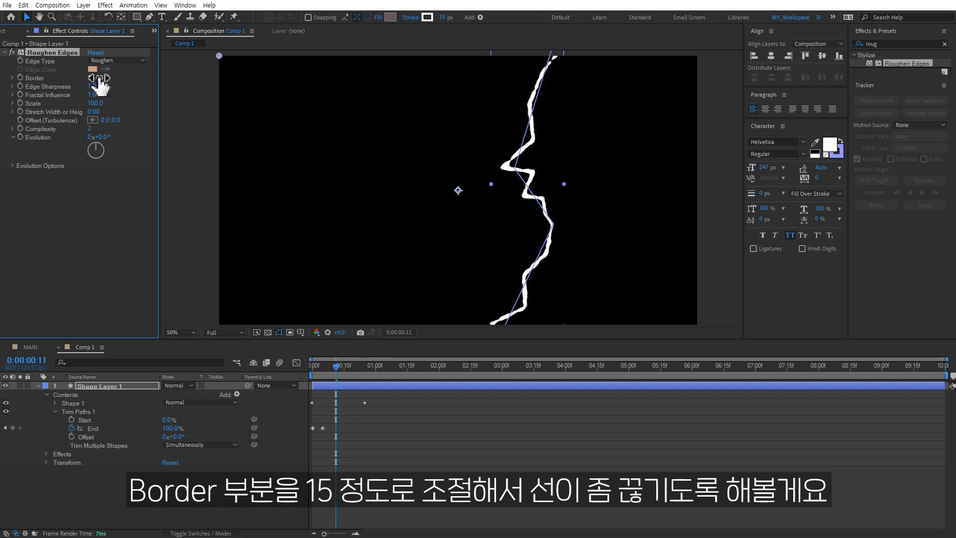
drag(98, 88, 106, 87)
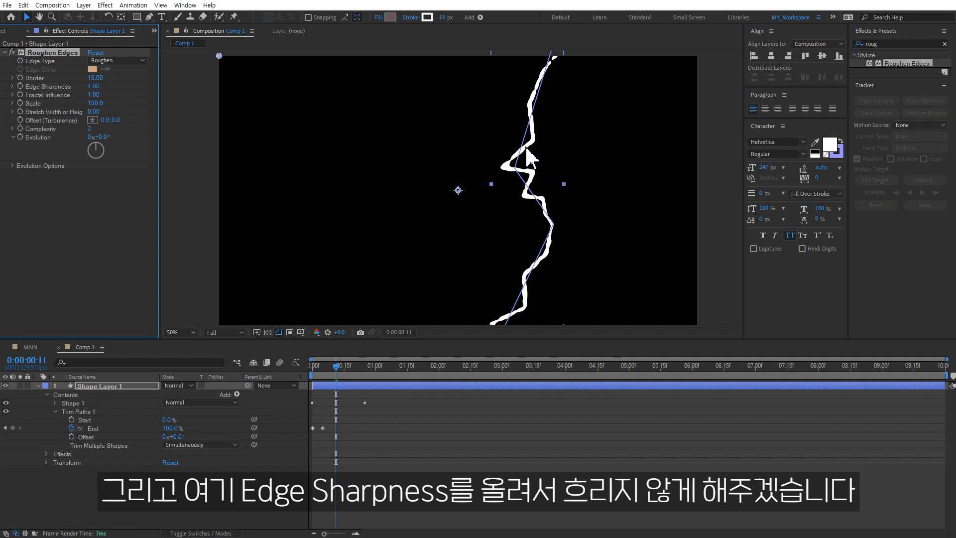
- Set the Roughen Edges Scale to 160 and play back the lightning animation
drag(95, 103, 117, 99)
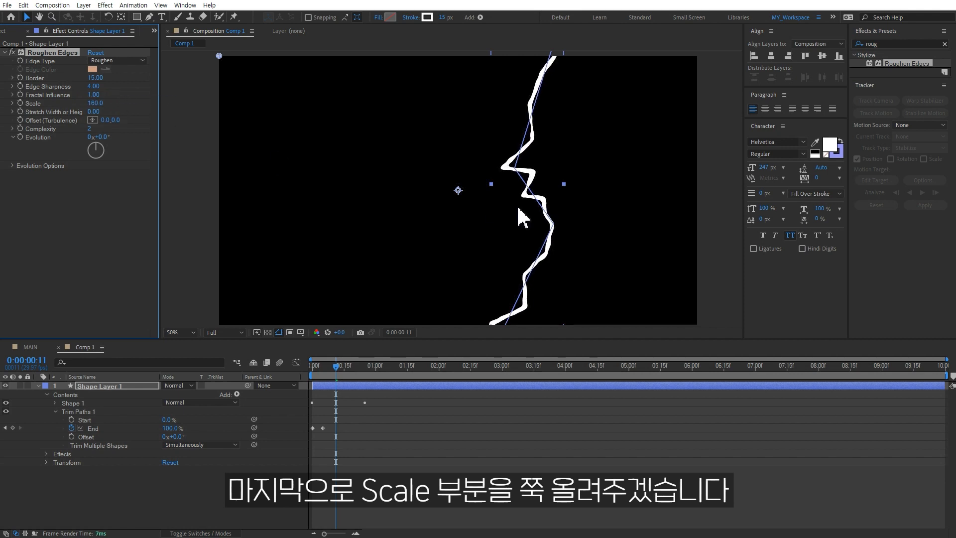
click(513, 462)
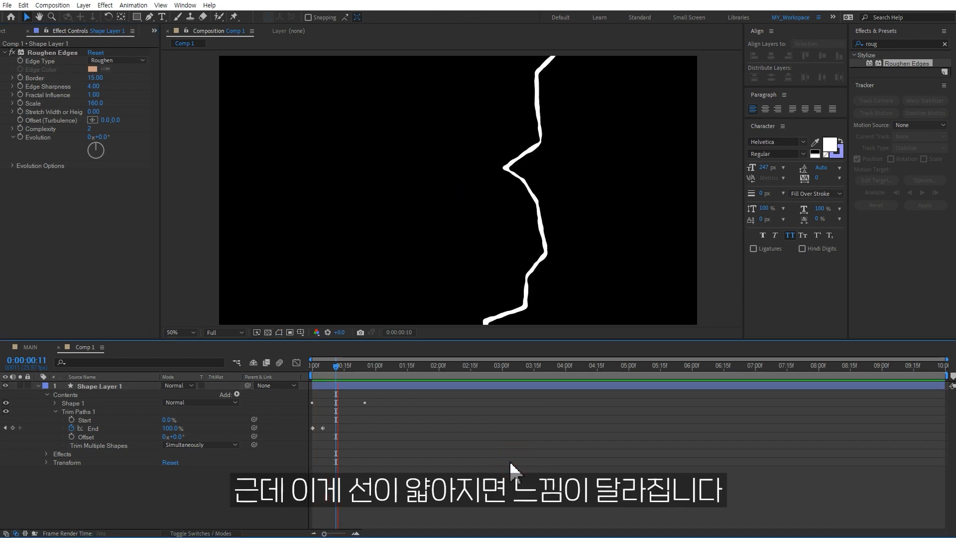
- Animate the shape's Stroke Width from 15 at 0:00:00:00 to 0 at 0:00:00:25
mouse_move(343, 367)
mouse_down()
mouse_move(380, 373)
mouse_move(300, 380)
mouse_up()
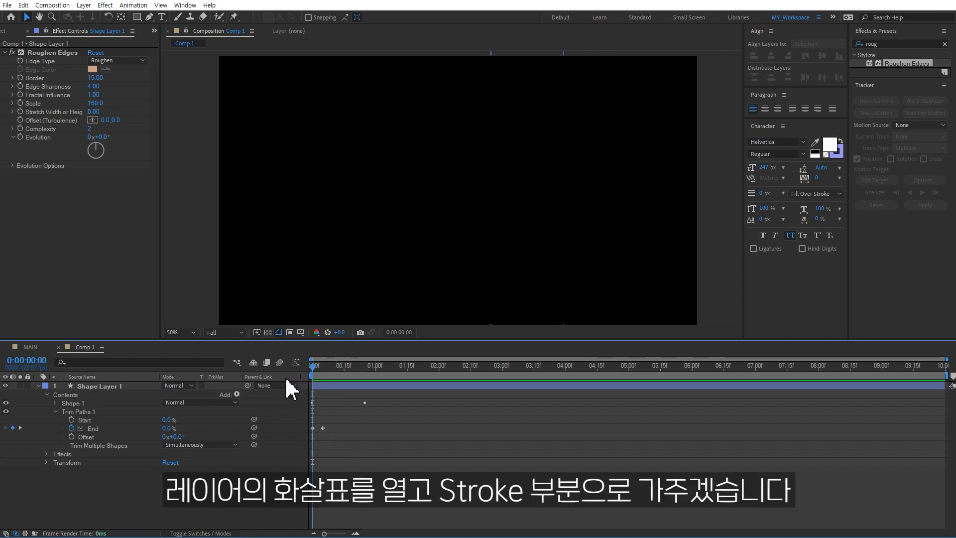
click(122, 387)
click(54, 411)
click(55, 404)
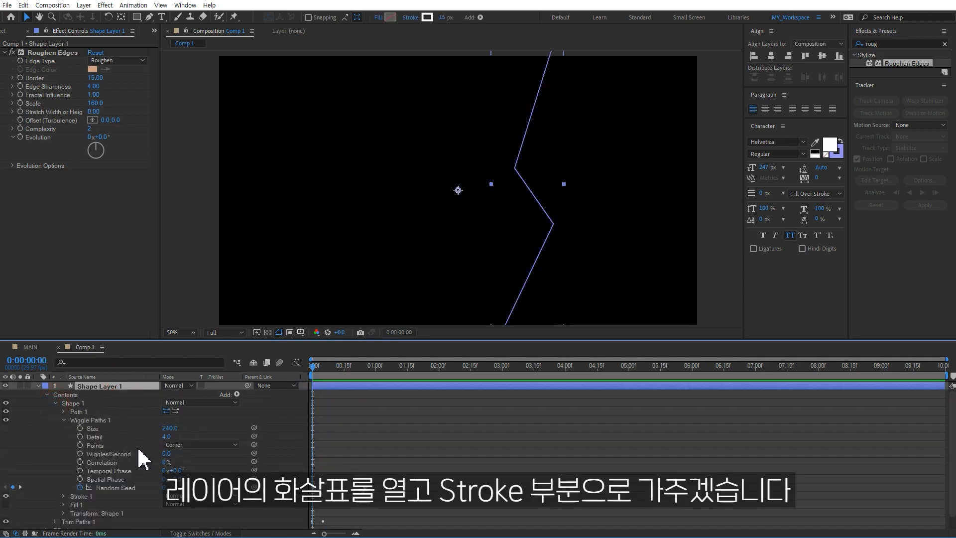
click(64, 420)
click(64, 428)
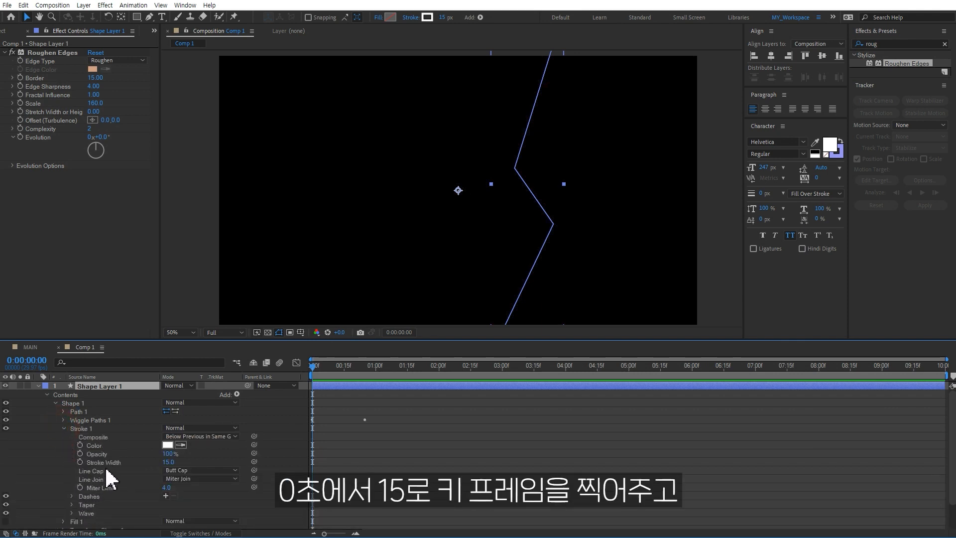
click(80, 461)
click(365, 366)
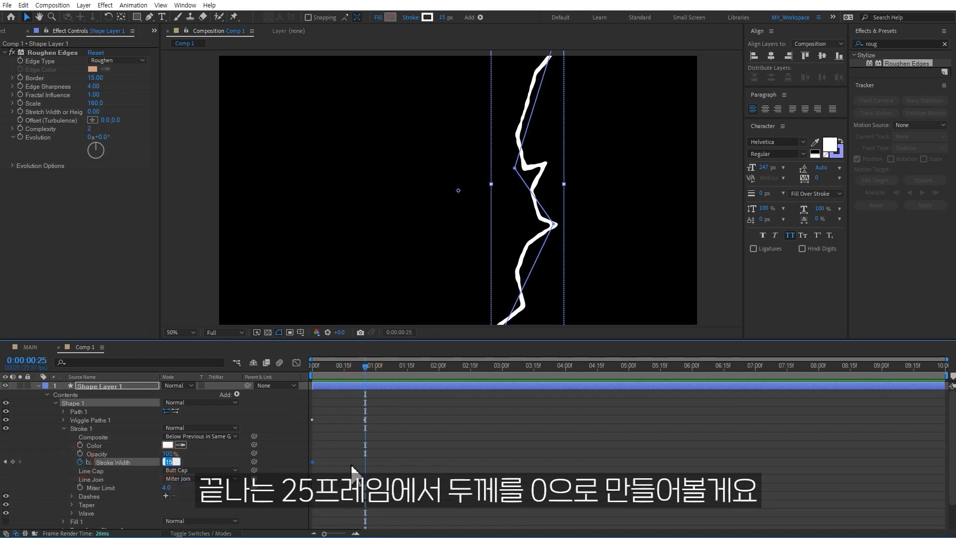
text(0)
click(491, 459)
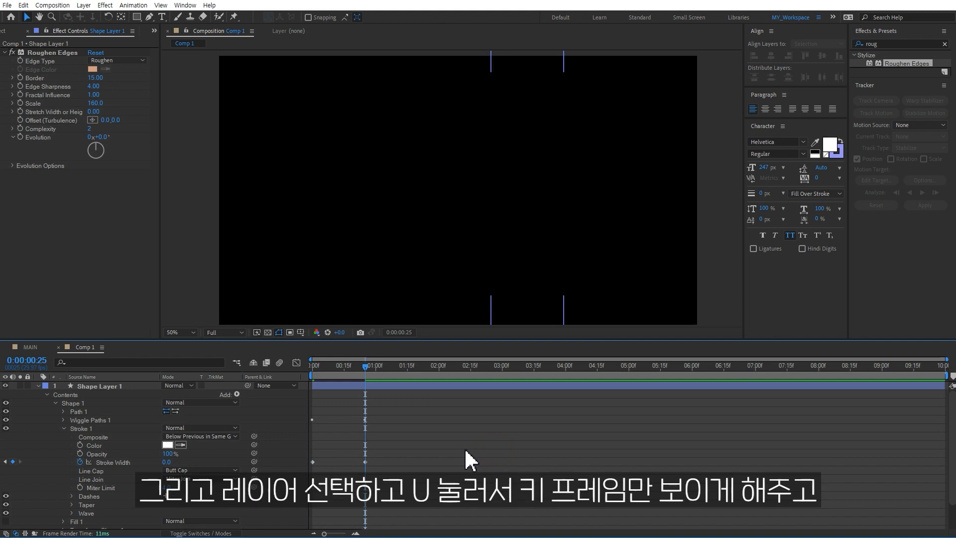
- Show only the layer's keyframed properties, apply Easy Ease to the Random Seed and Stroke Width keyframes, and preview the motion
click(106, 387)
key(u)
drag(379, 393, 307, 404)
key(F9)
click(477, 448)
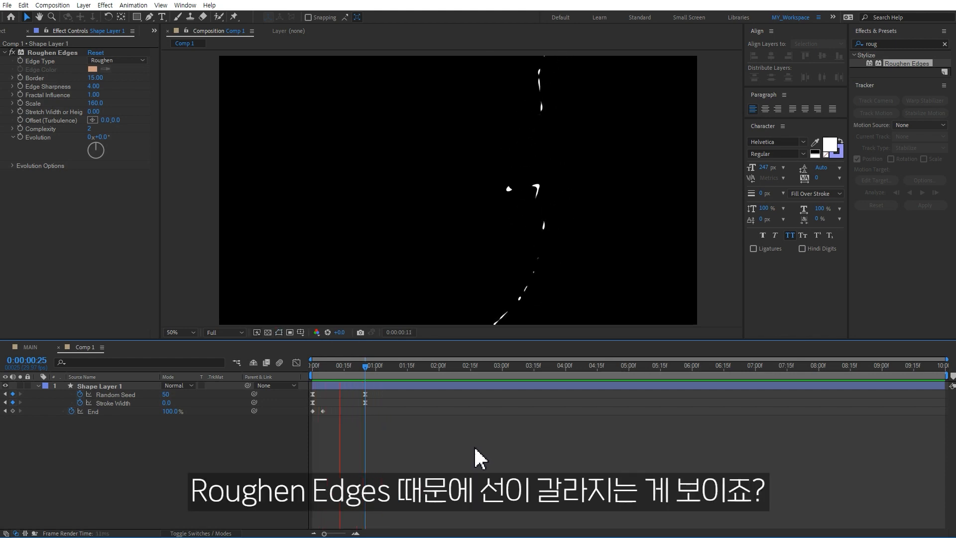
- At 0:00:00:10, shift the lower bend of the lightning path sideways with the Pen tool and preview it
click(386, 385)
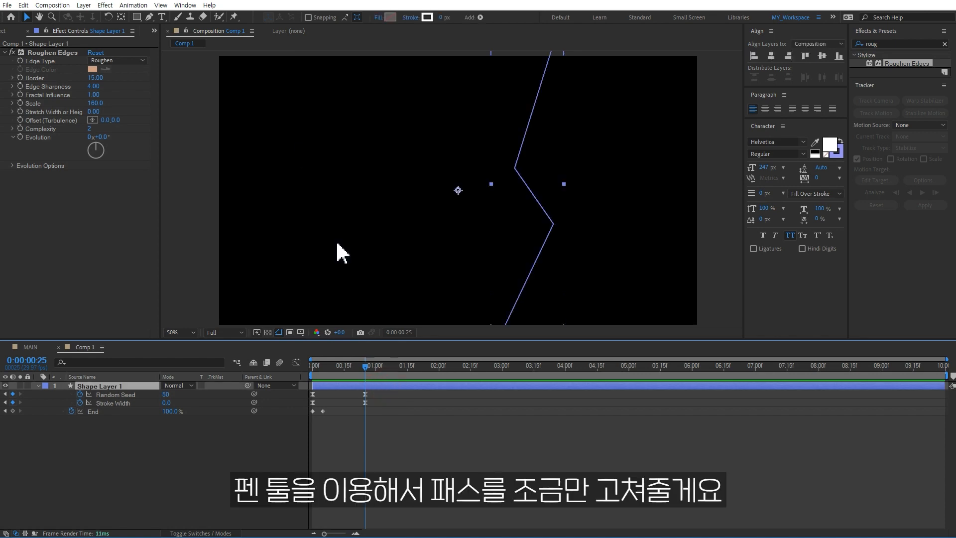
click(149, 17)
drag(361, 366, 333, 366)
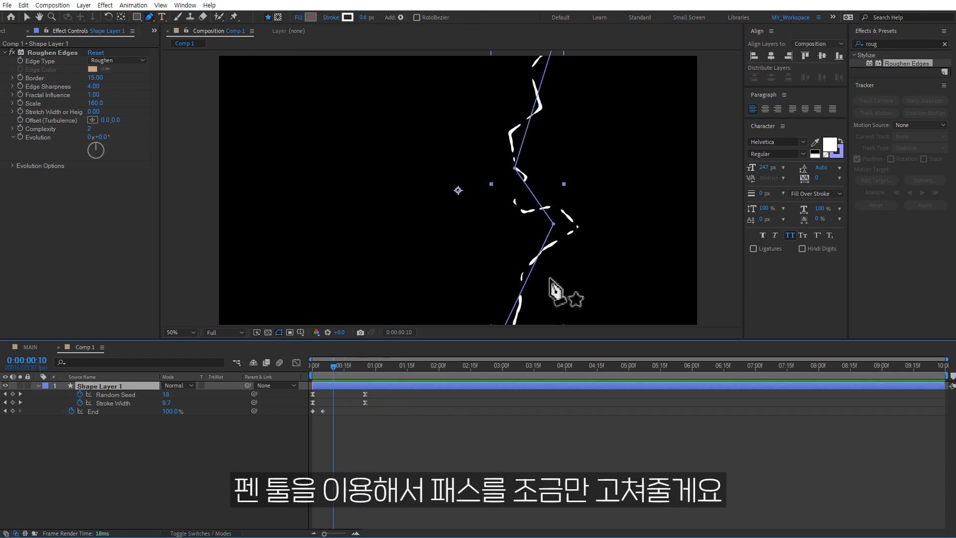
drag(553, 224, 534, 224)
click(418, 444)
key(space)
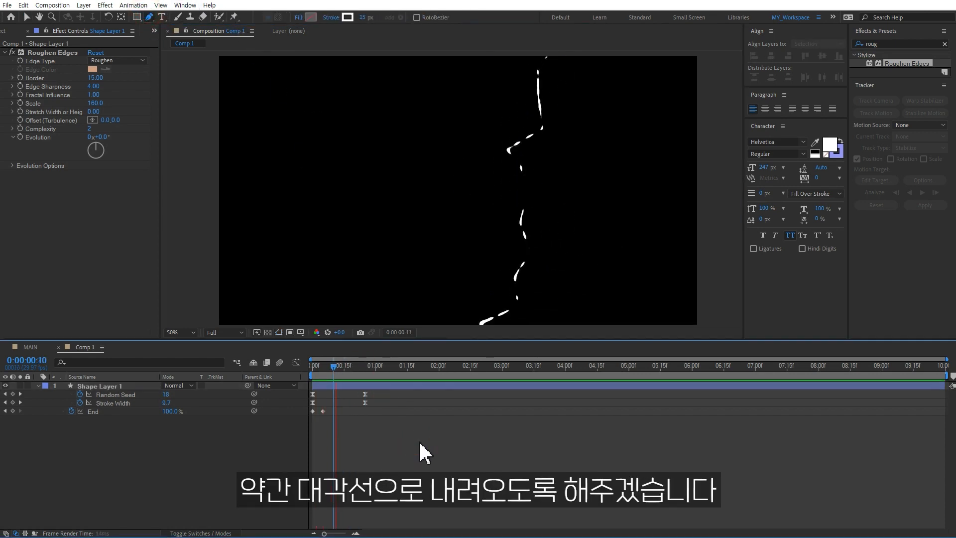
- Reshape the path's points so the bolt descends diagonally from the upper right, and play back the result
click(342, 383)
key(comma)
drag(507, 99, 538, 106)
drag(484, 170, 508, 207)
key(period)
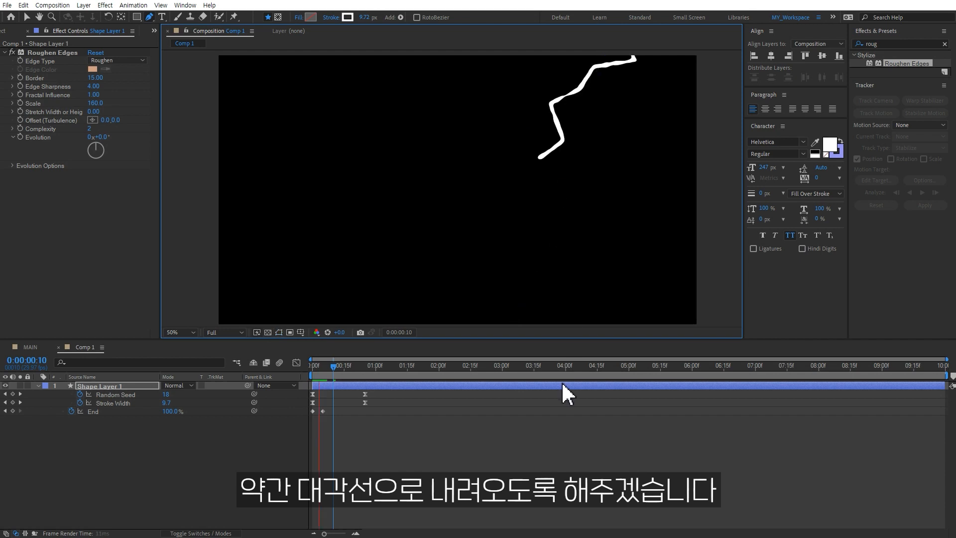
key(space)
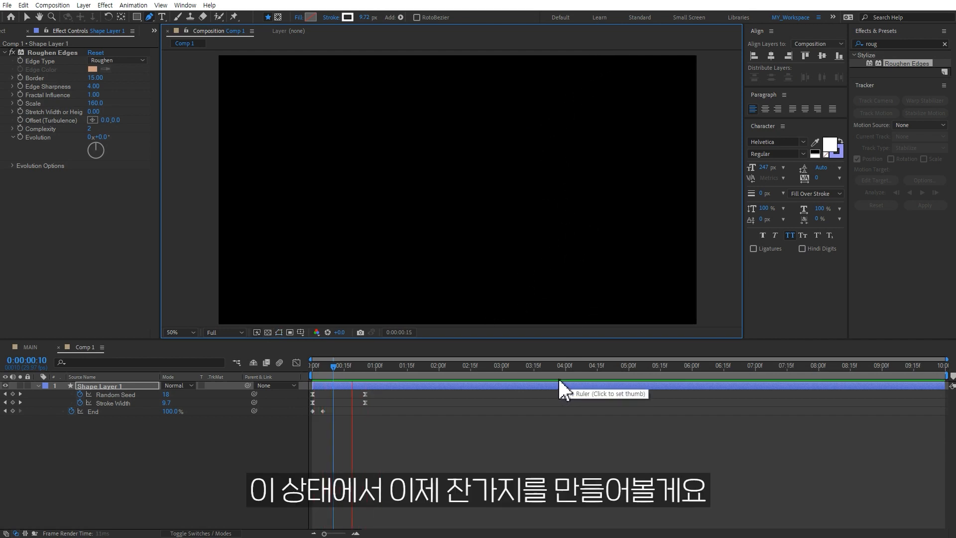
key(space)
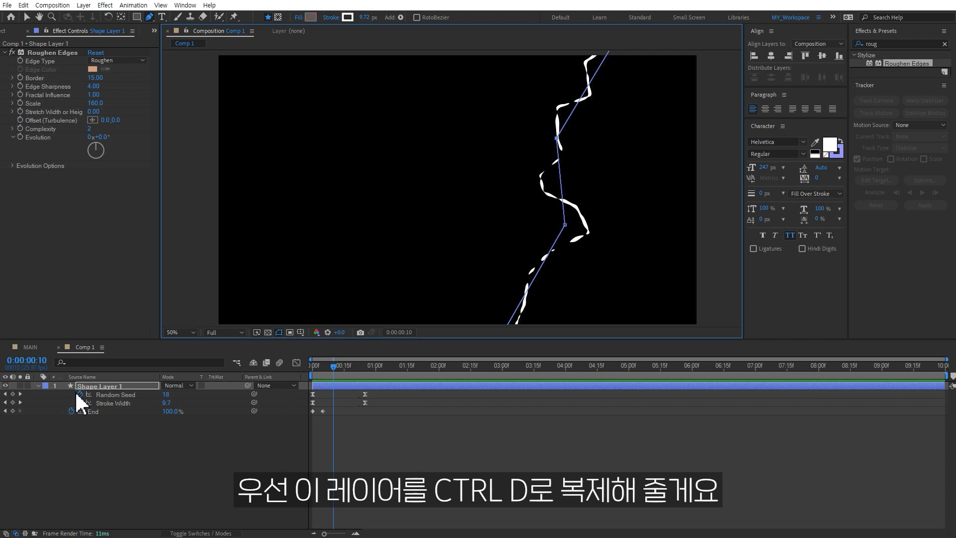
- Duplicate Shape Layer 1 and move the copy below the original in the layer stack
click(39, 385)
click(101, 383)
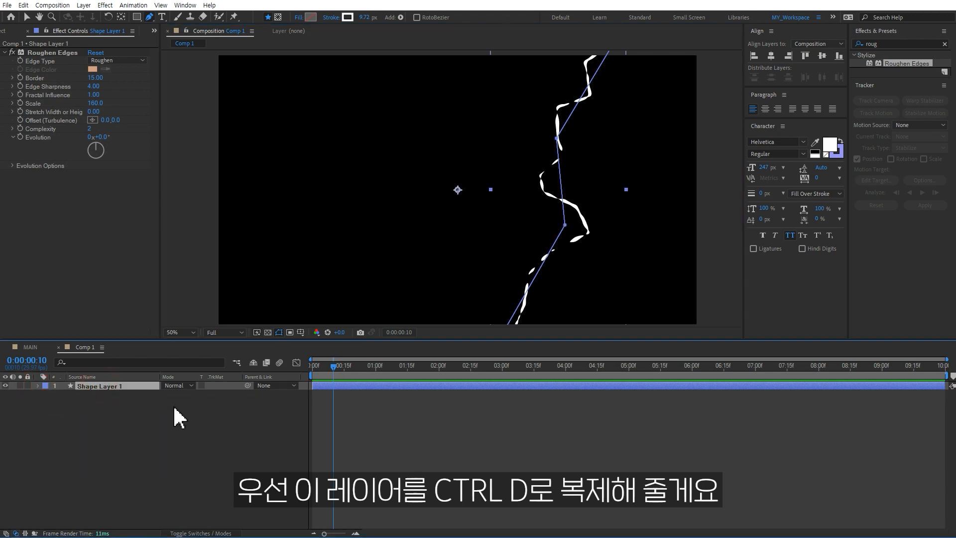
key(ctrl+d)
drag(122, 387, 122, 418)
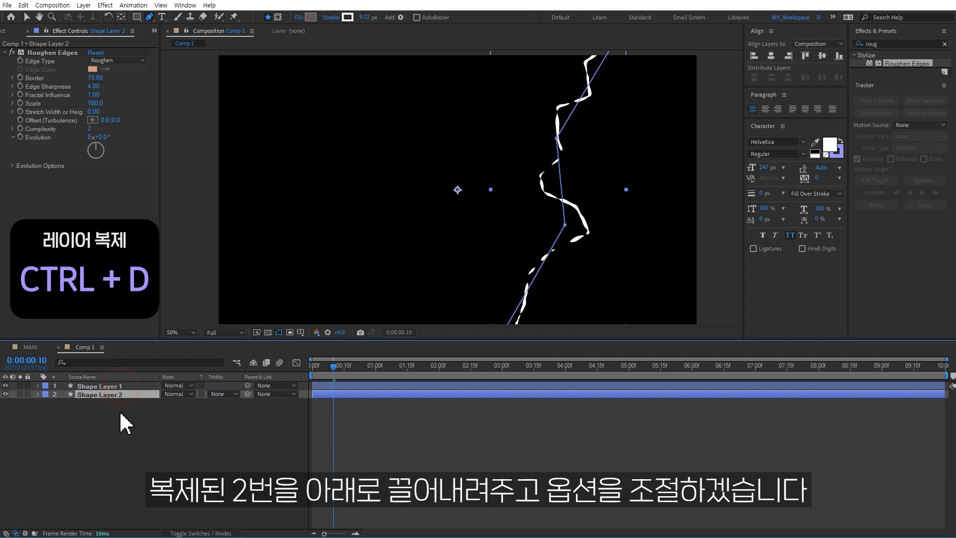
- Set Shape Layer 2's Wiggle Paths Detail to 16 and Spatial Phase to 1x+135°, comparing with the layer hidden and shown
click(38, 394)
click(46, 403)
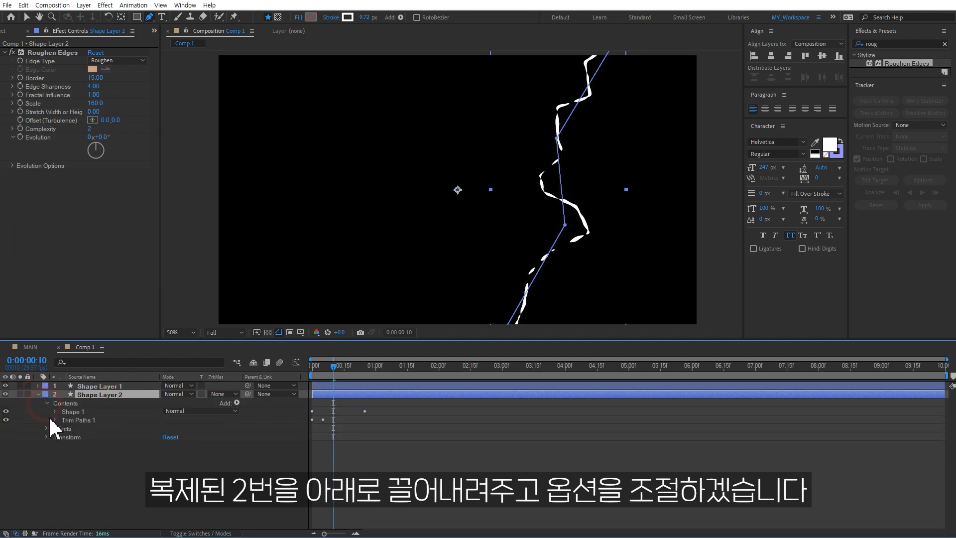
click(55, 411)
click(63, 428)
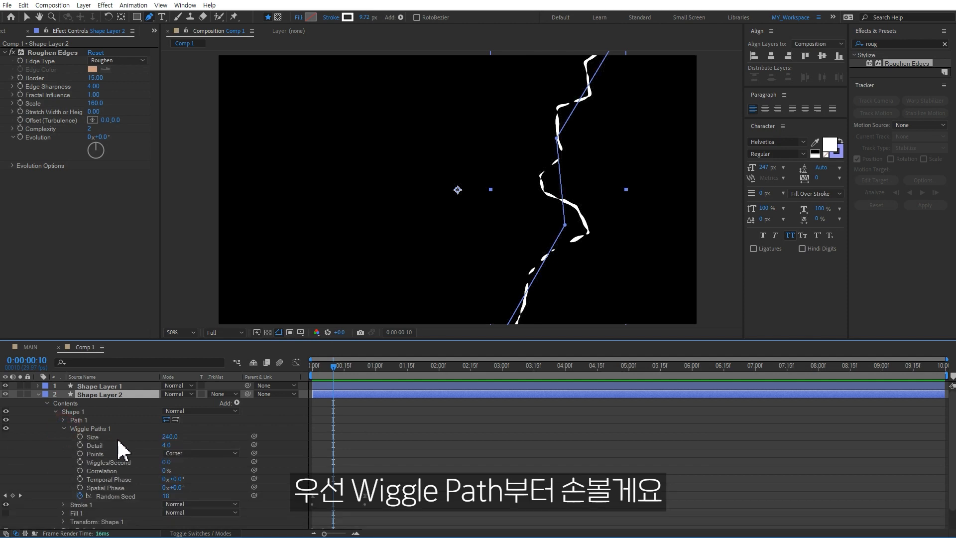
drag(169, 444, 175, 444)
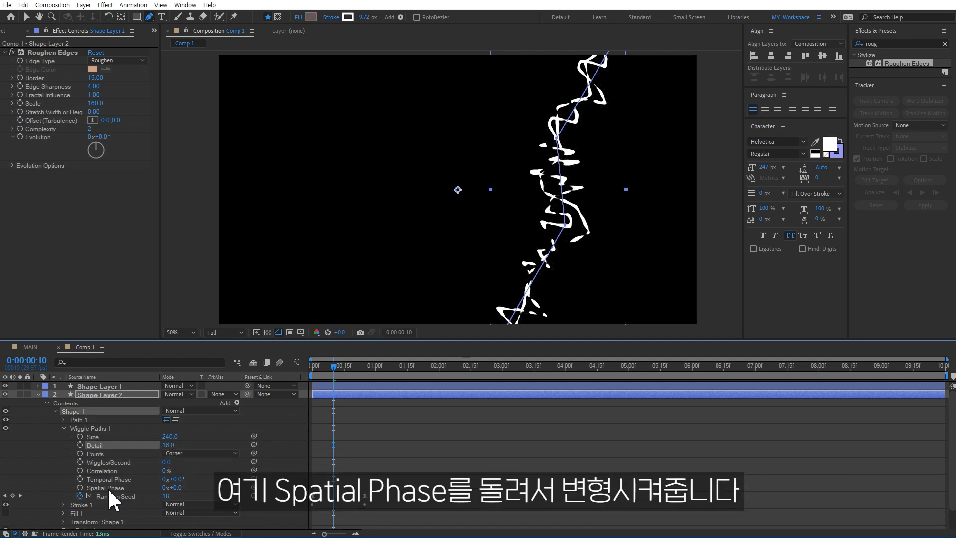
drag(173, 487, 428, 490)
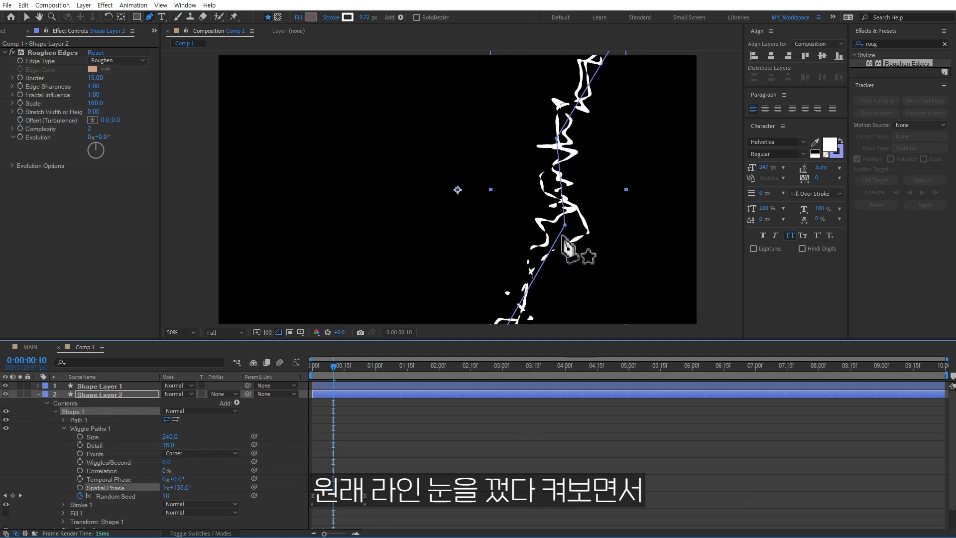
click(6, 394)
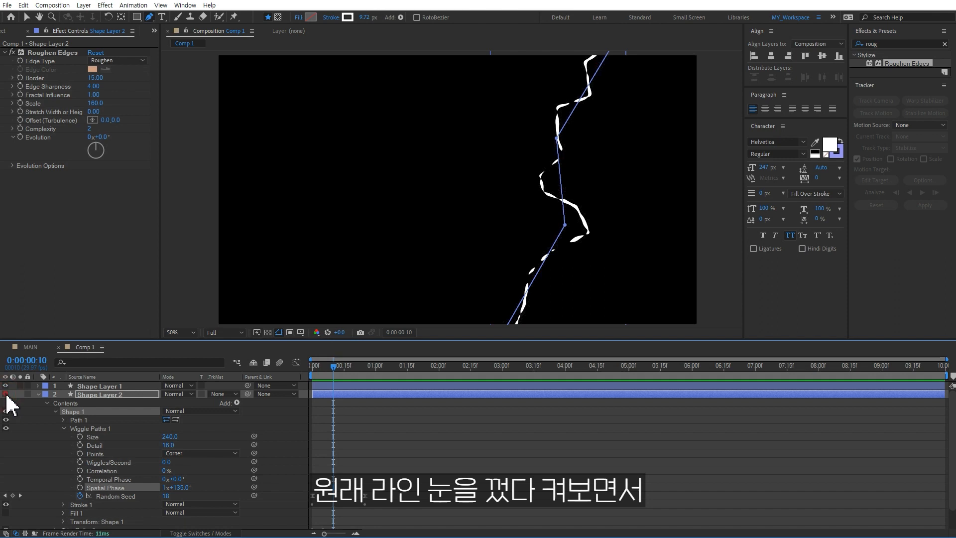
click(6, 395)
click(6, 395)
click(6, 394)
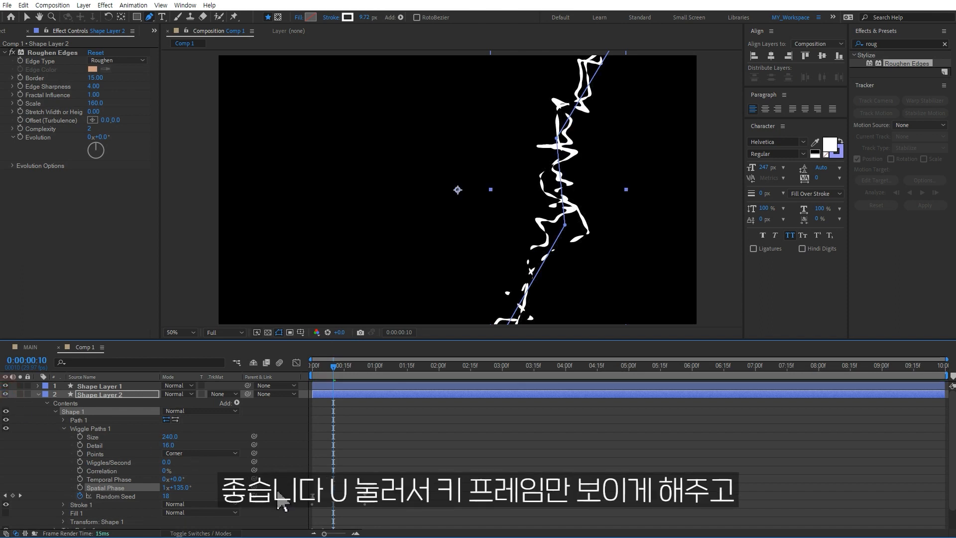
- Show only Shape Layer 2's keyframed properties and set its Stroke Width keyframe at 0:00:00:00 to 2
click(100, 394)
key(u)
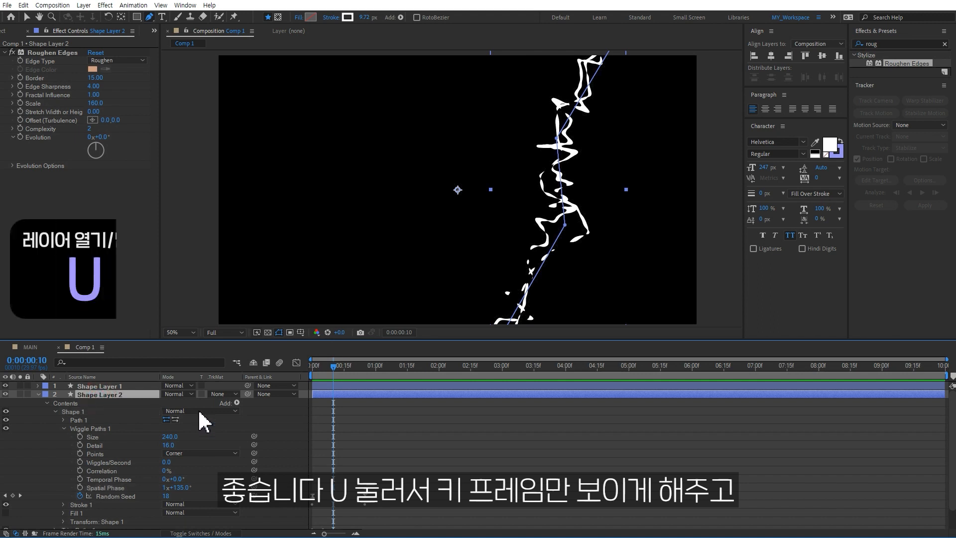
drag(329, 375, 313, 366)
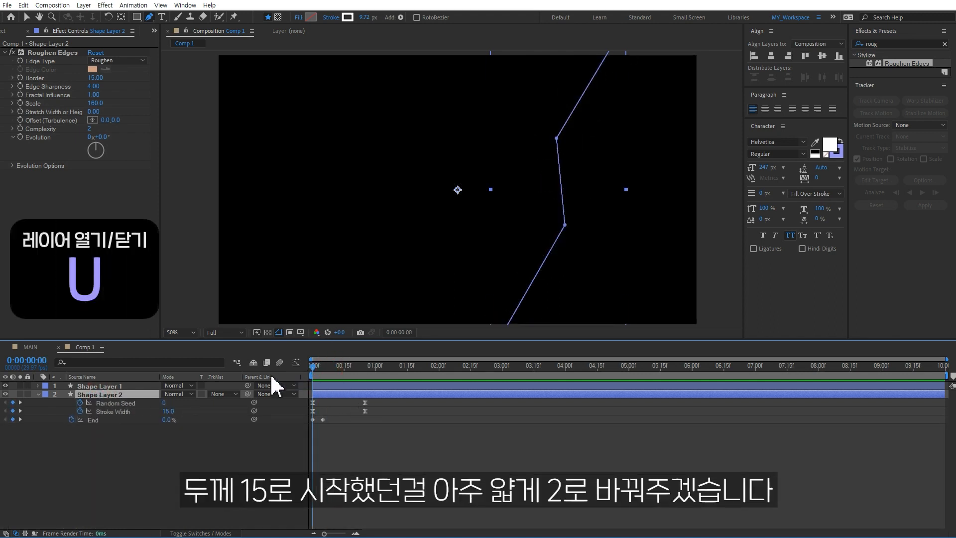
click(169, 411)
text(2)
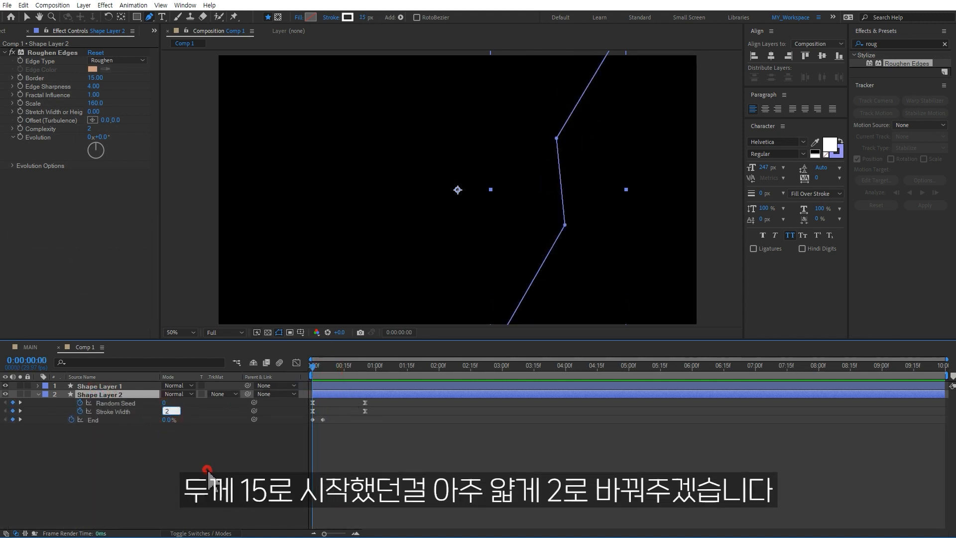
click(214, 472)
- At 0:00:00:11, hide Shape Layer 1 and set Shape Layer 2's Roughen Edges Border to 5
drag(319, 373, 336, 369)
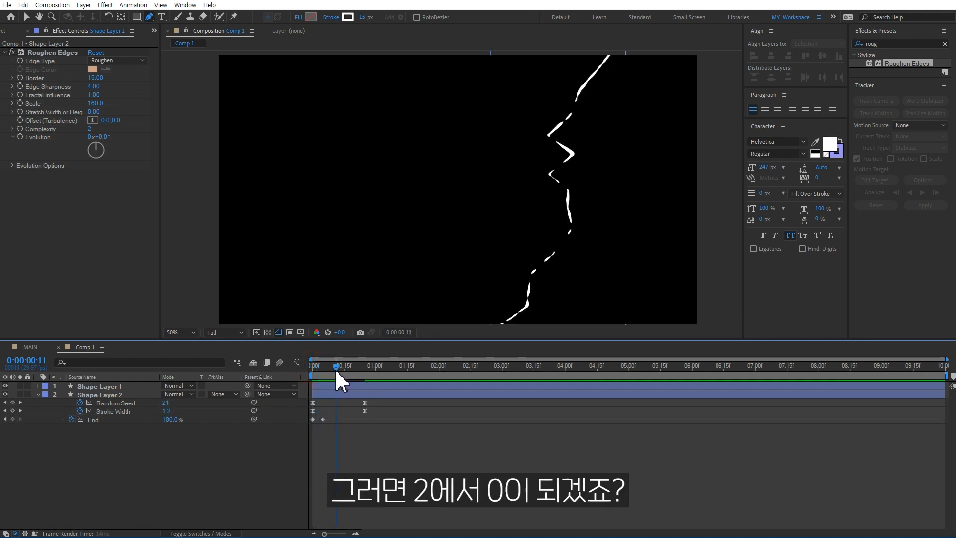
click(5, 386)
click(119, 393)
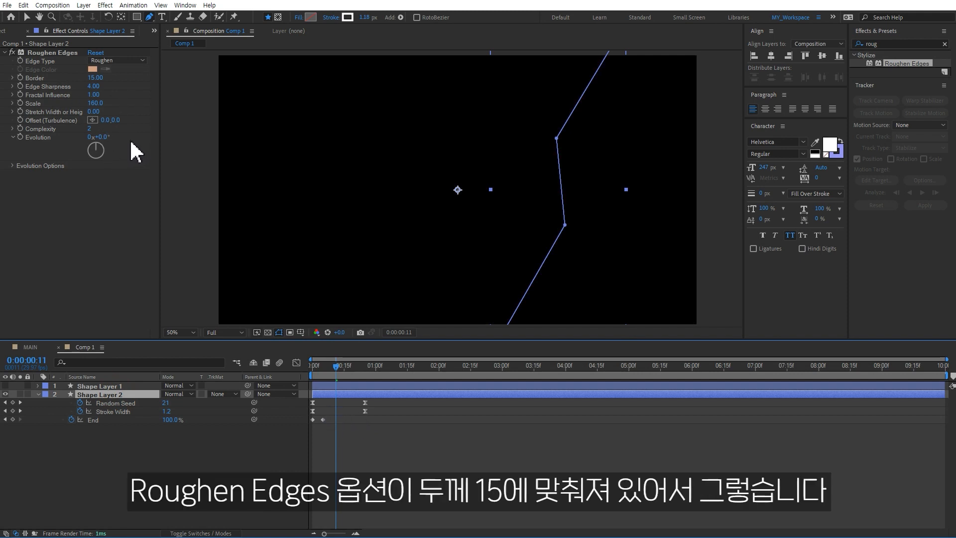
click(95, 77)
text(5)
click(114, 213)
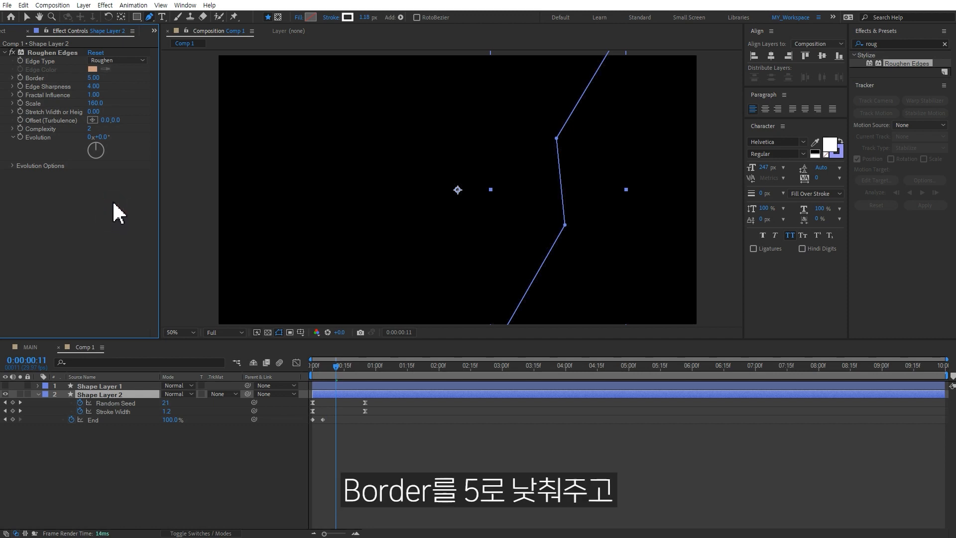
- Change Shape Layer 2's Roughen Edges Edge Type to Spiky and its Scale to 500
click(131, 62)
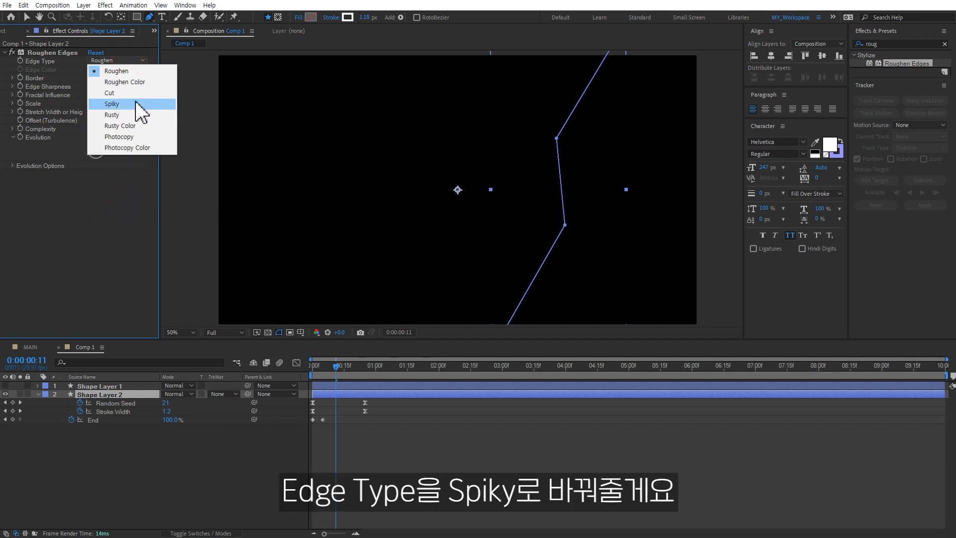
click(120, 105)
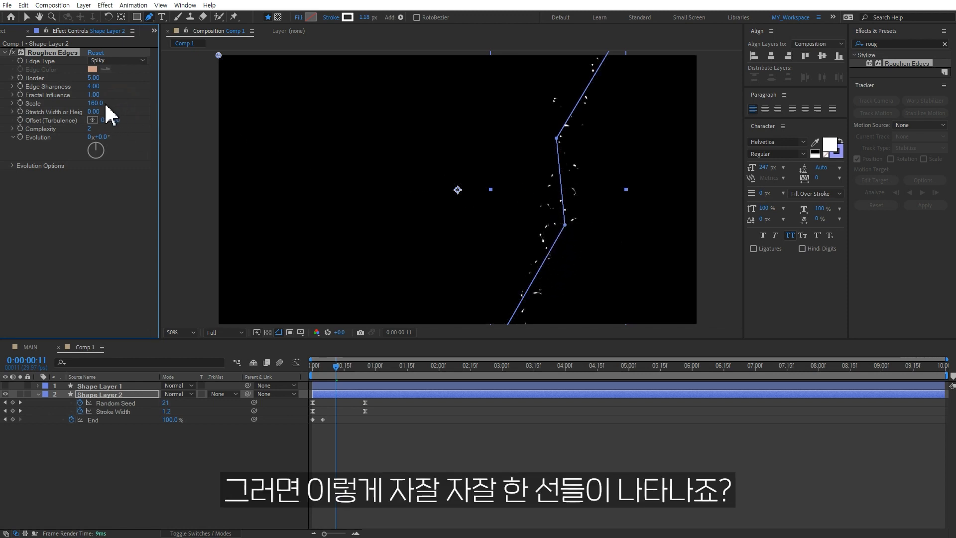
drag(97, 102, 266, 103)
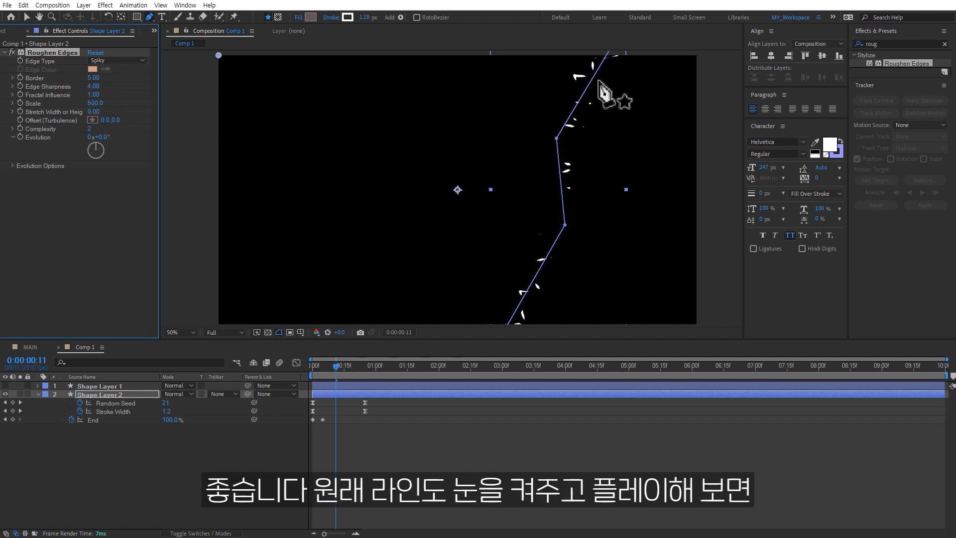
- Make Shape Layer 1 visible again and play back the main bolt together with its small branches
click(419, 439)
click(6, 385)
key(space)
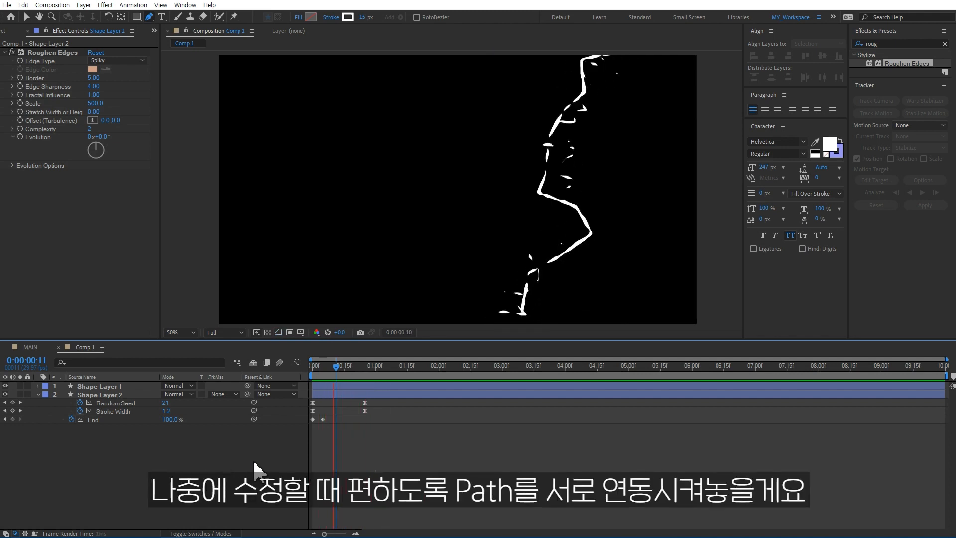
key(space)
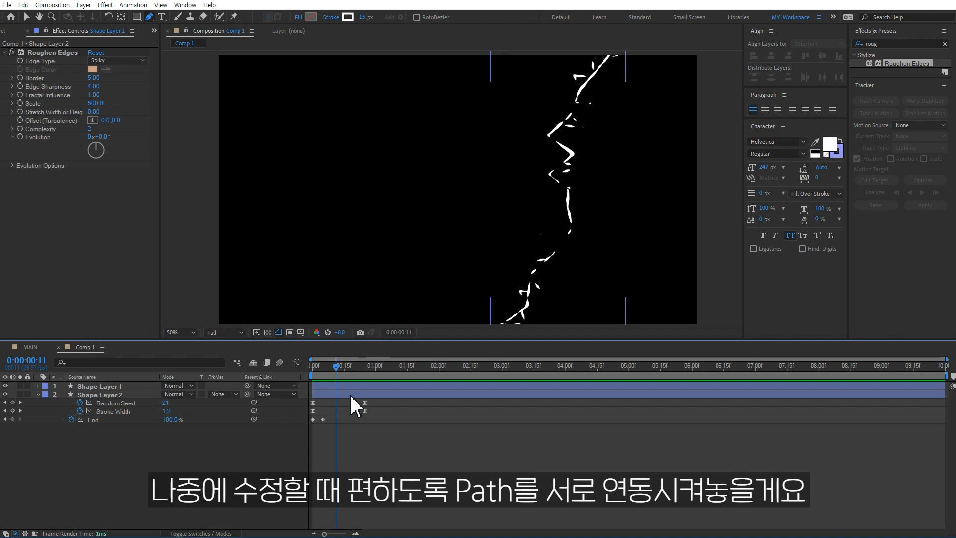
- Expand Shape Layer 2's contents down to the Path property of Path 1, keeping its Wiggle Paths, Stroke and Trim Paths groups collapsed
click(37, 394)
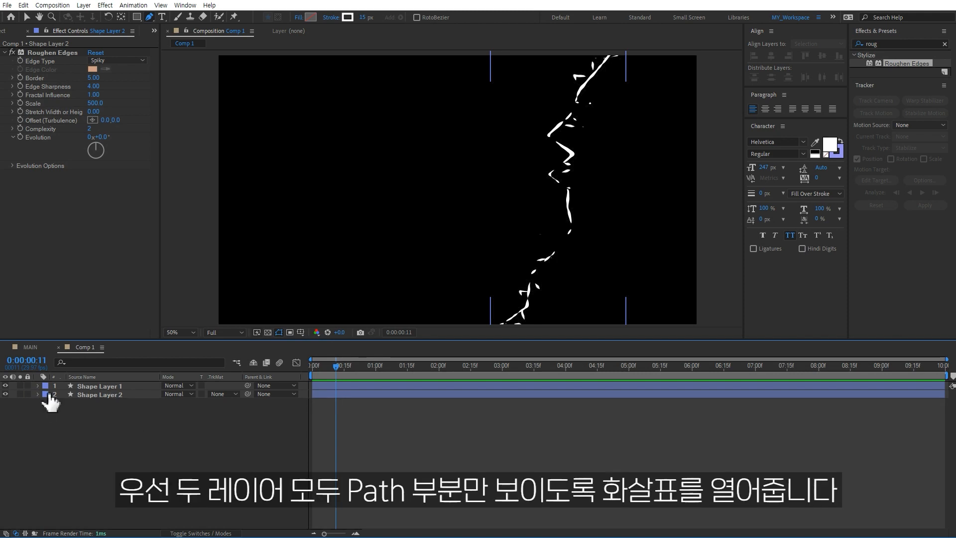
click(38, 394)
click(63, 419)
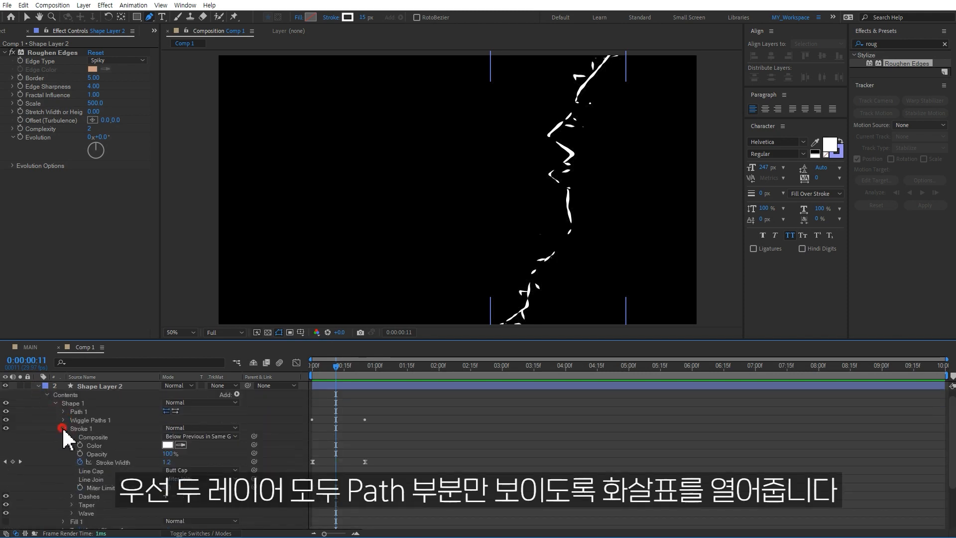
click(63, 437)
click(56, 463)
click(64, 419)
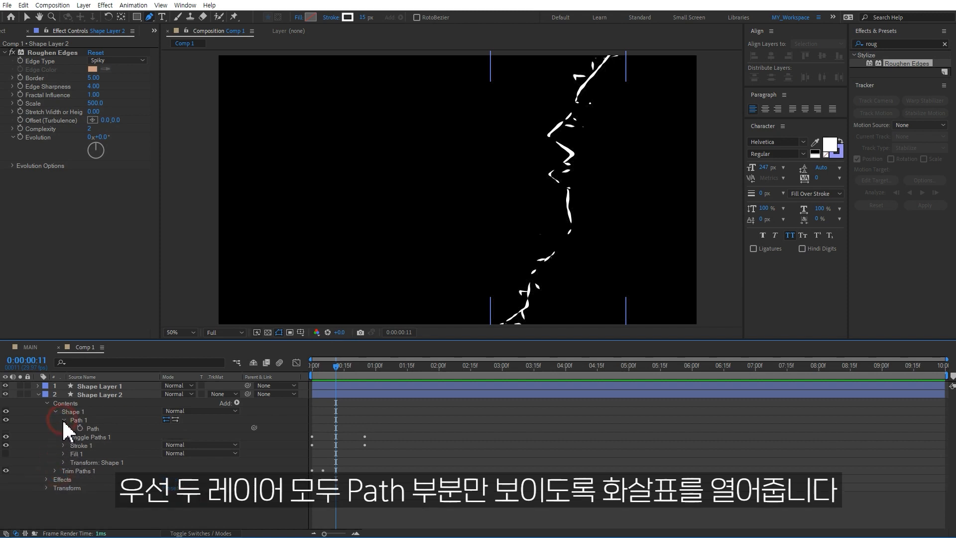
- Expand Shape Layer 1's contents down to the Path property of Path 1, with its other groups collapsed
click(38, 385)
click(64, 419)
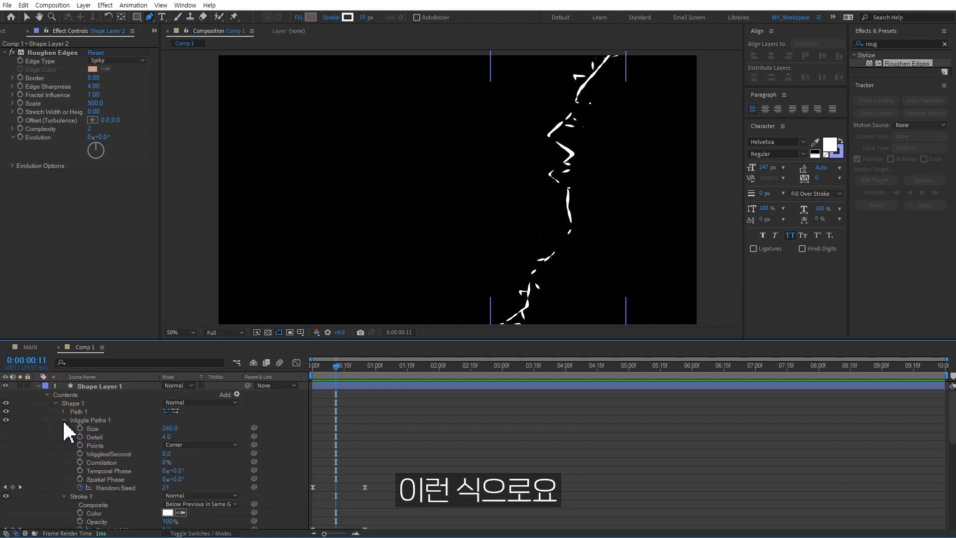
click(63, 428)
click(55, 454)
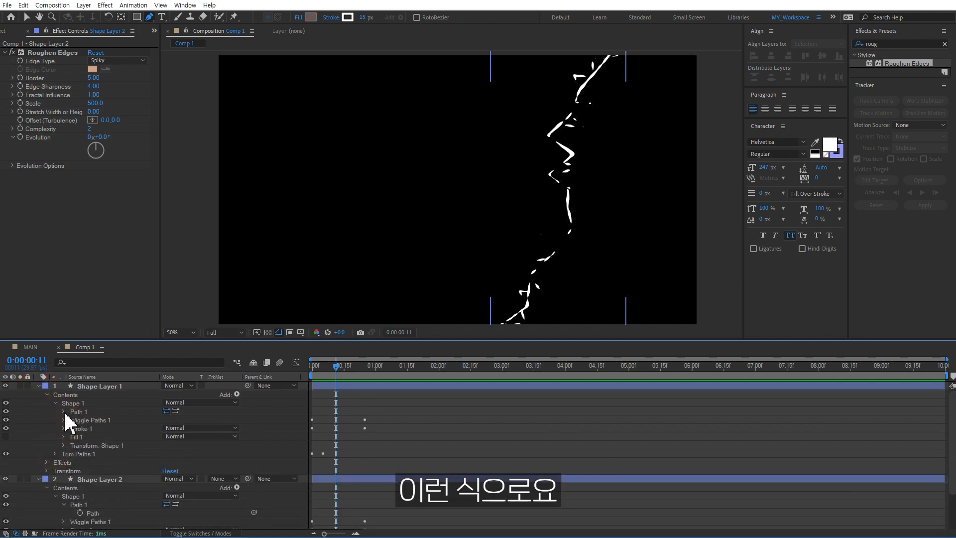
click(64, 412)
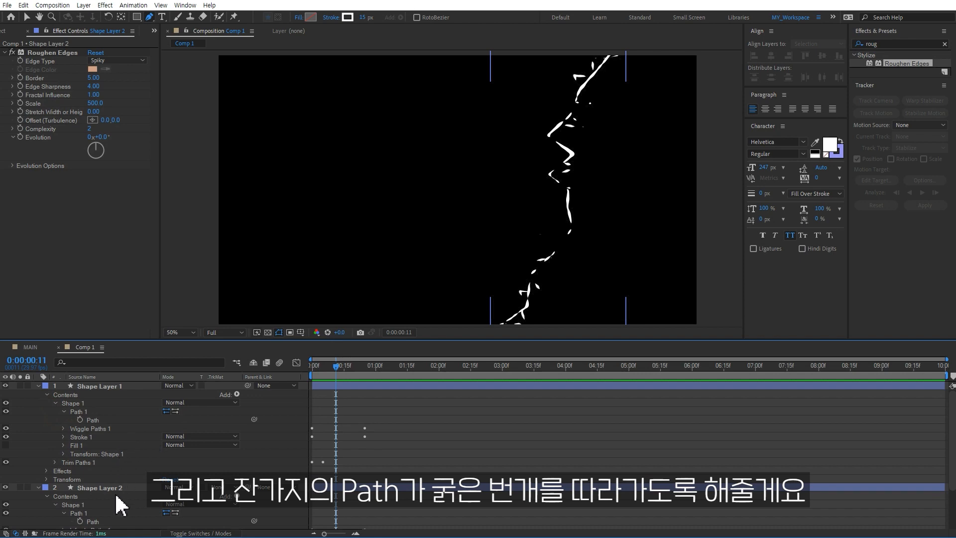
- Link Shape Layer 2's Path to Shape Layer 1's Path with a pick-whipped expression
scroll(114, 492, down, 1)
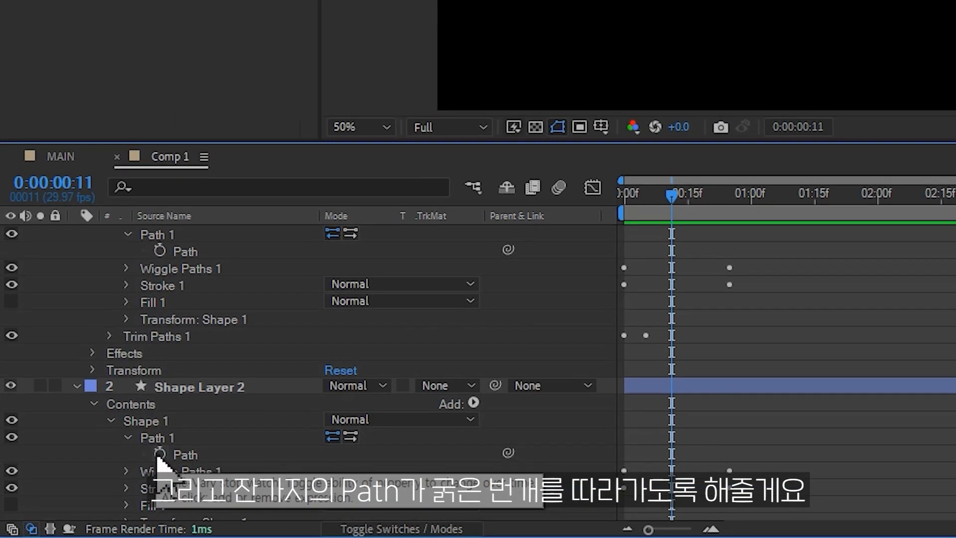
alt+click(80, 496)
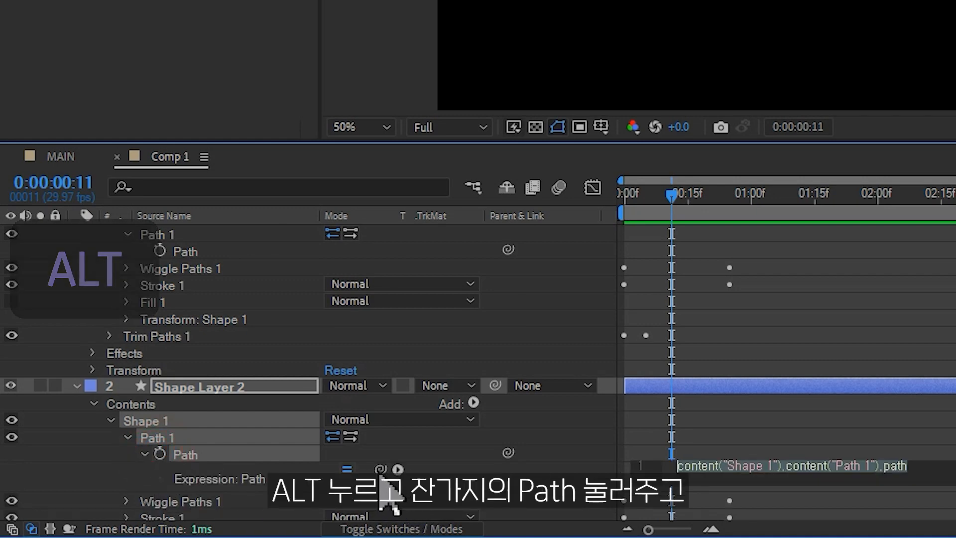
drag(381, 469, 201, 258)
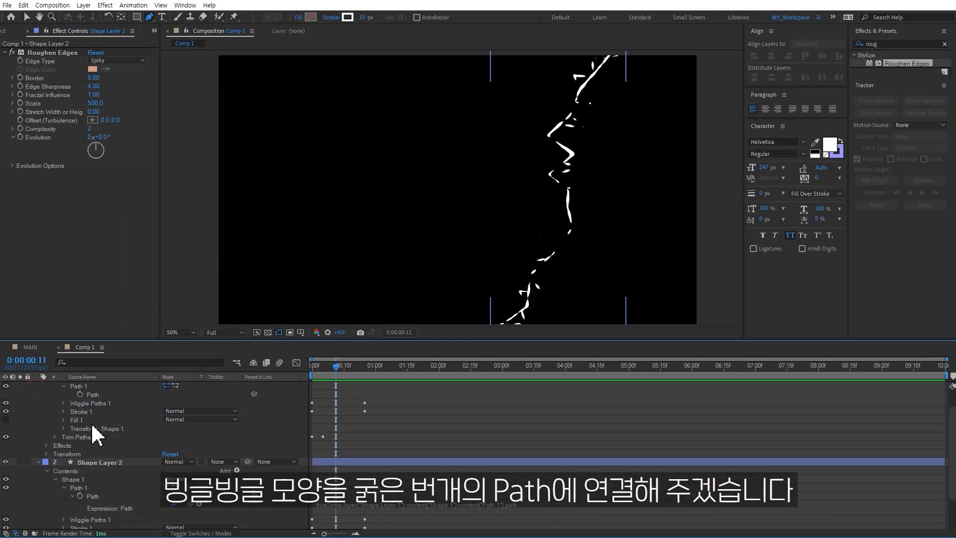
- Test the path link by moving the upper bend point of Shape Layer 1's path
scroll(114, 436, up, 1)
click(115, 386)
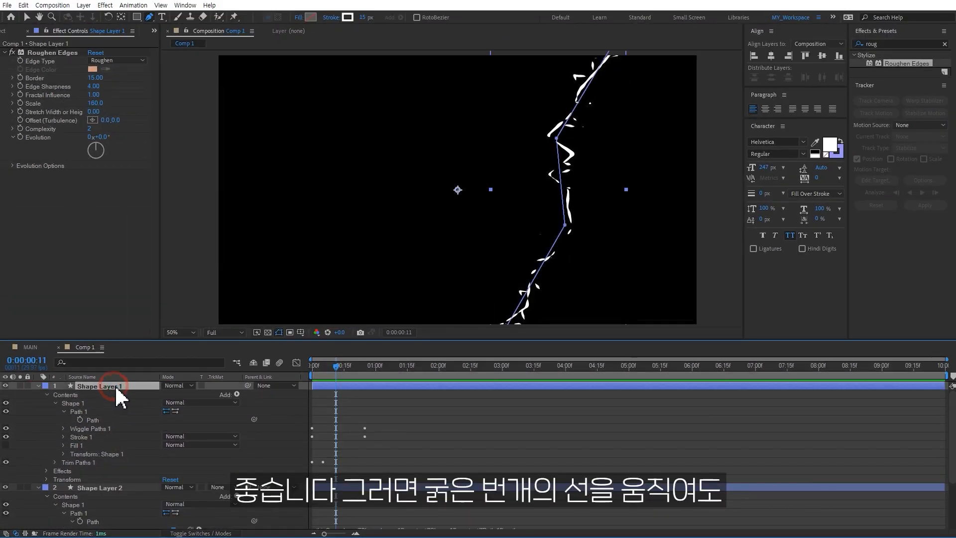
mouse_move(557, 140)
mouse_down()
mouse_move(448, 156)
mouse_move(461, 177)
mouse_move(416, 239)
mouse_move(479, 178)
mouse_move(608, 137)
mouse_move(612, 170)
mouse_move(537, 164)
mouse_move(561, 140)
mouse_up()
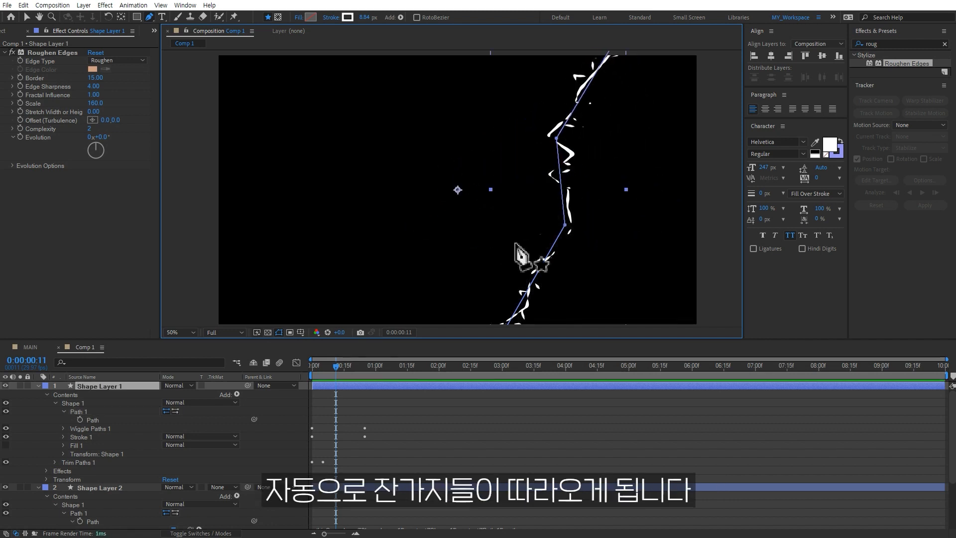
click(84, 343)
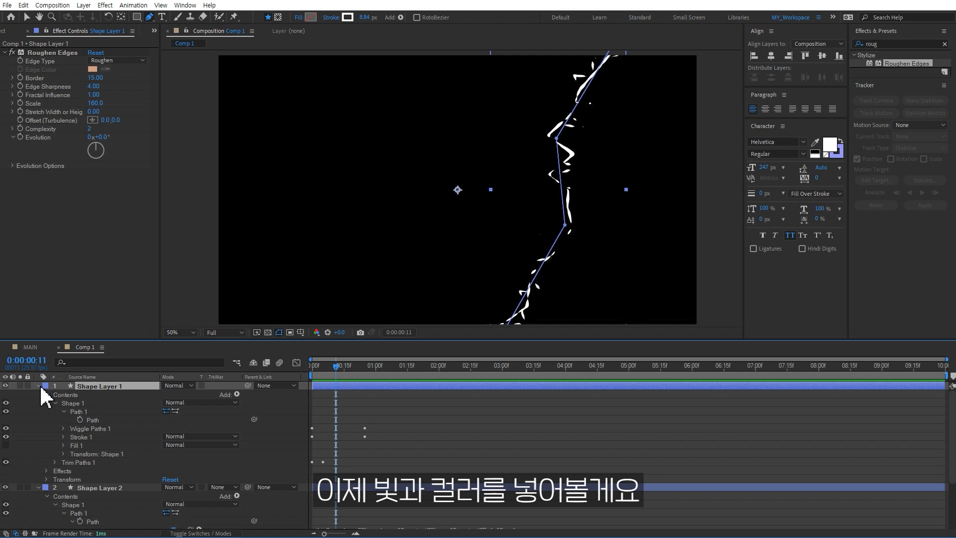
- Collapse both shape layers and pre-compose them into a new composition named 번개1
click(38, 386)
click(38, 394)
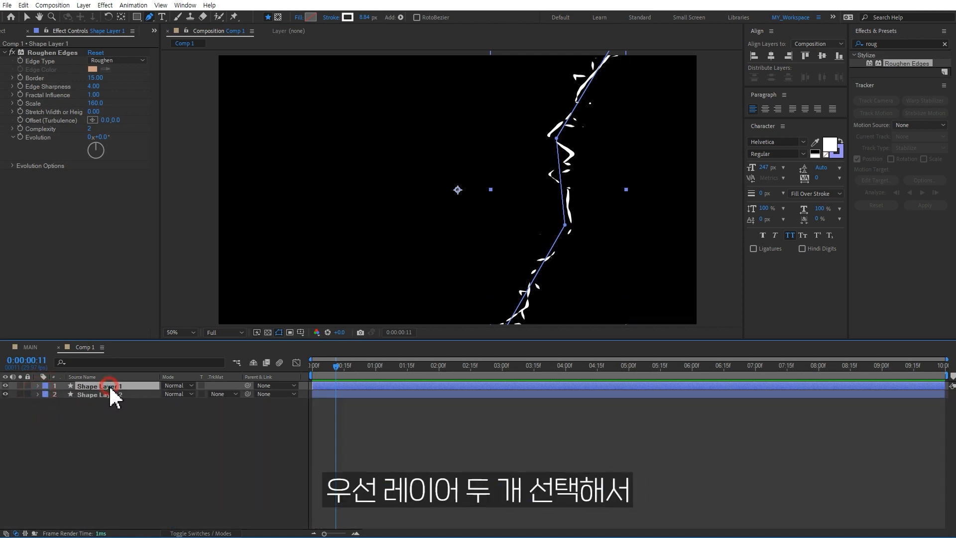
shift+click(109, 394)
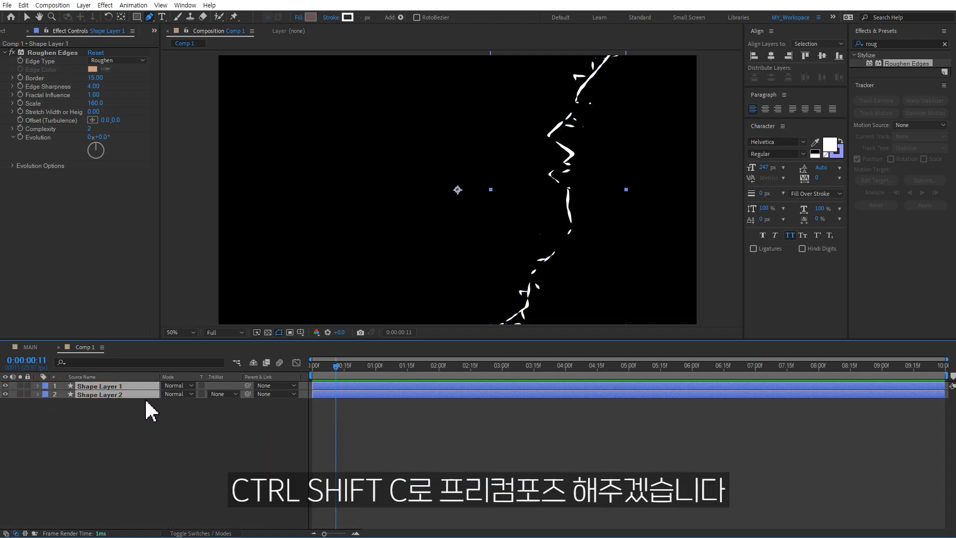
key(ctrl+shift+c)
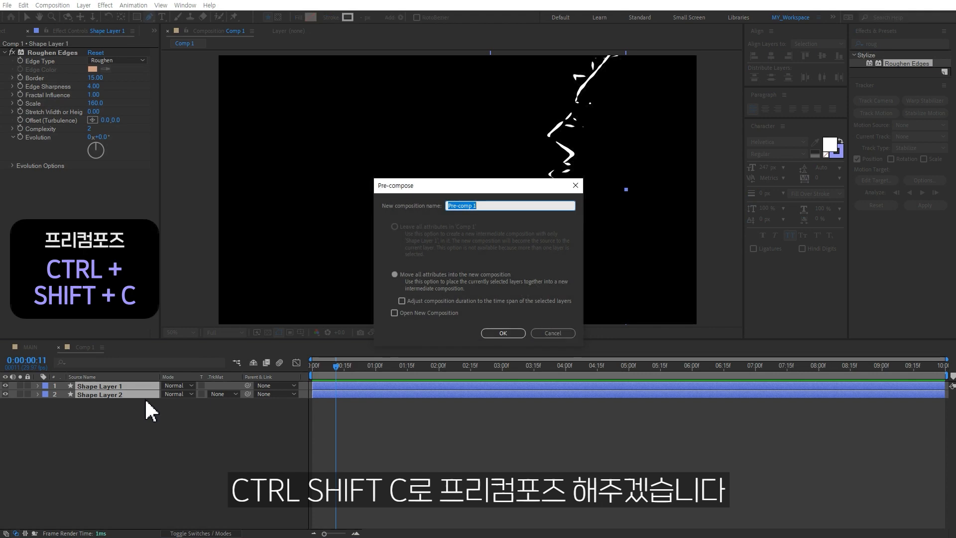
text(ㅂ)
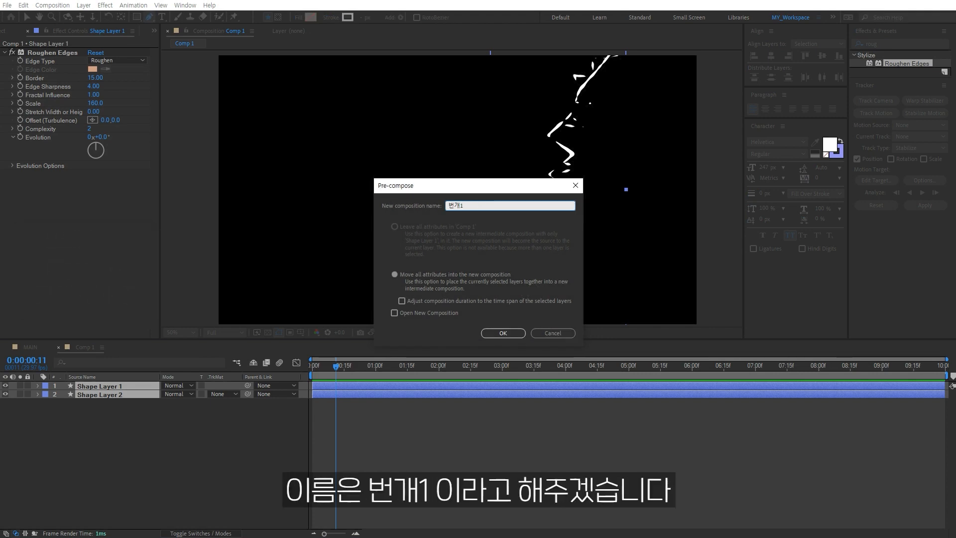
key(Return)
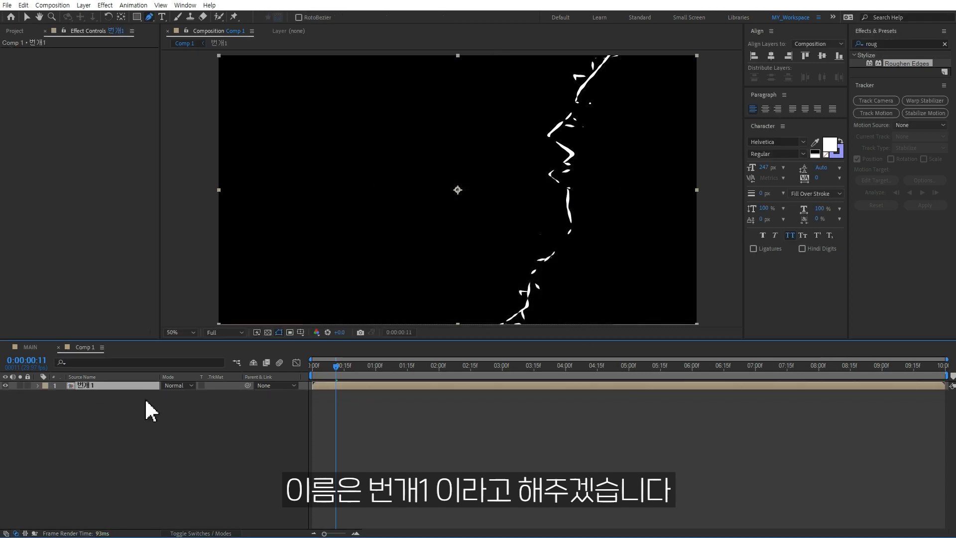
- Find the Stylize Glow effect and apply it to the 번개1 layer
click(211, 459)
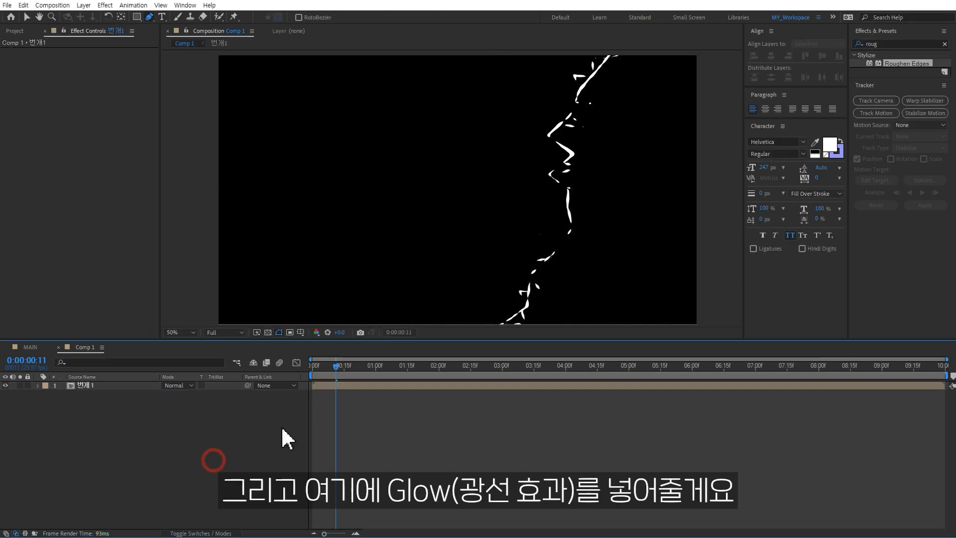
click(345, 386)
drag(893, 43, 759, 45)
text(ㅎ)
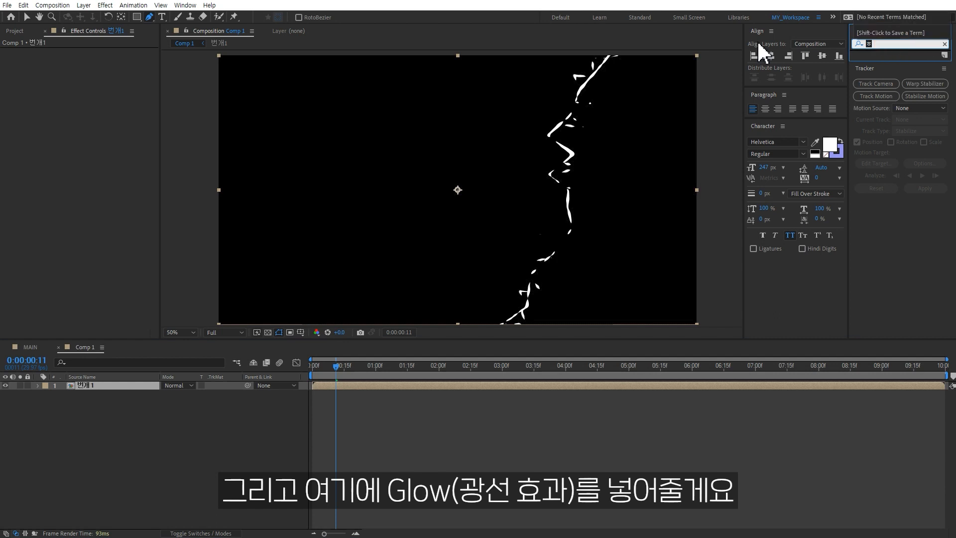
key(BackSpace)
text(glow)
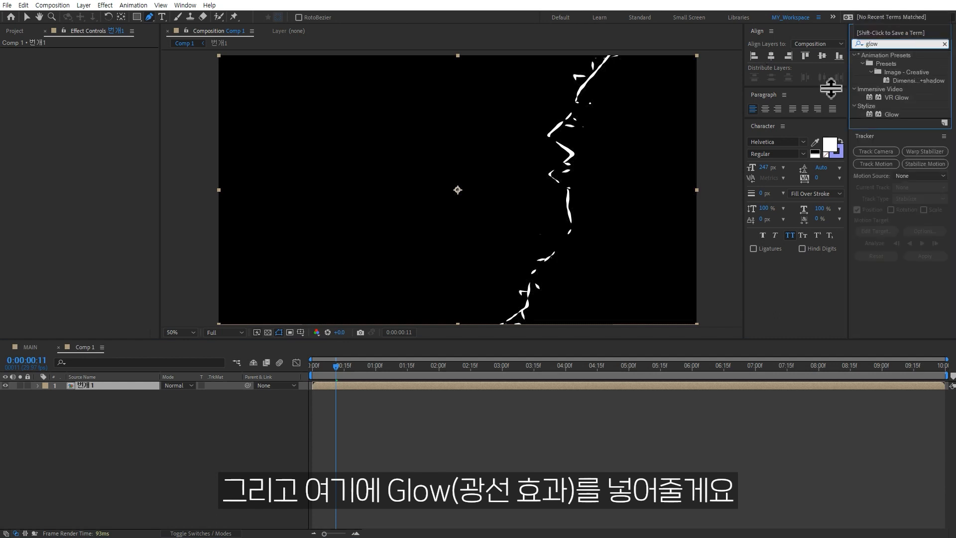
double_click(891, 115)
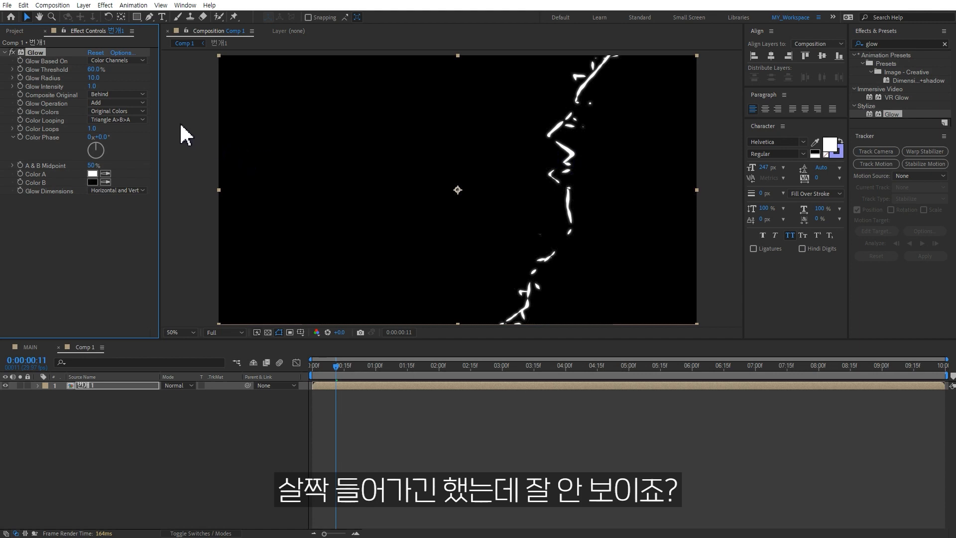
- Set the Glow's Radius to 62 and Intensity to 2.6, and duplicate it with a Glow Radius of 265
drag(93, 78, 119, 79)
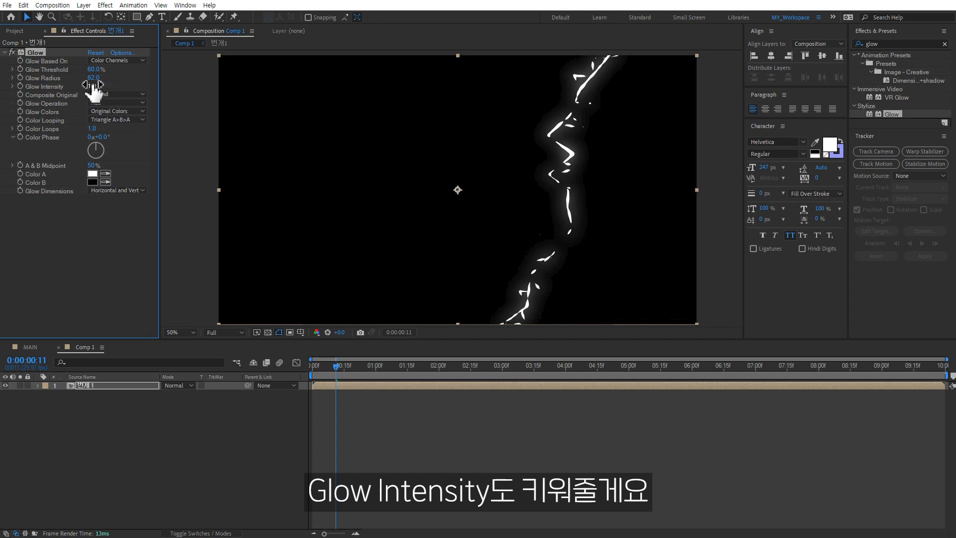
drag(161, 88, 180, 89)
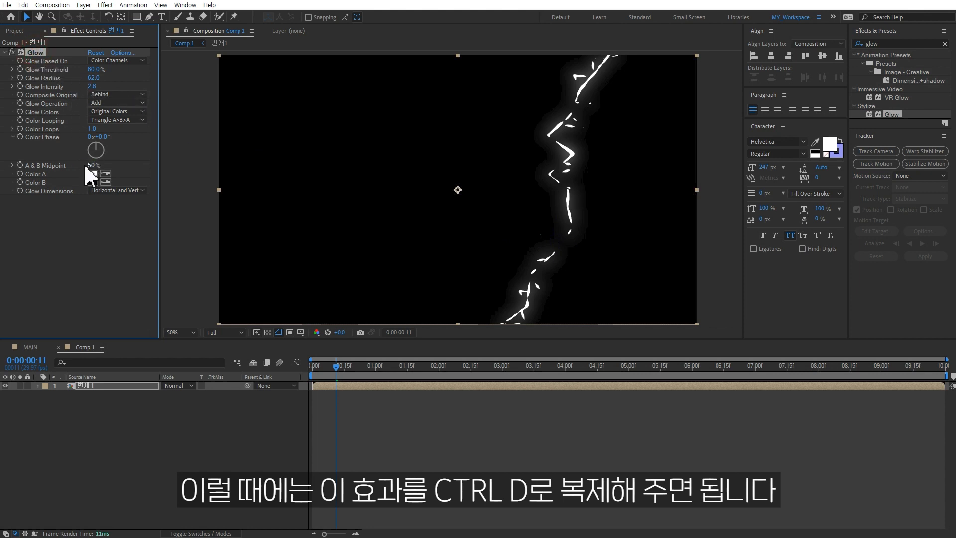
key(ctrl+d)
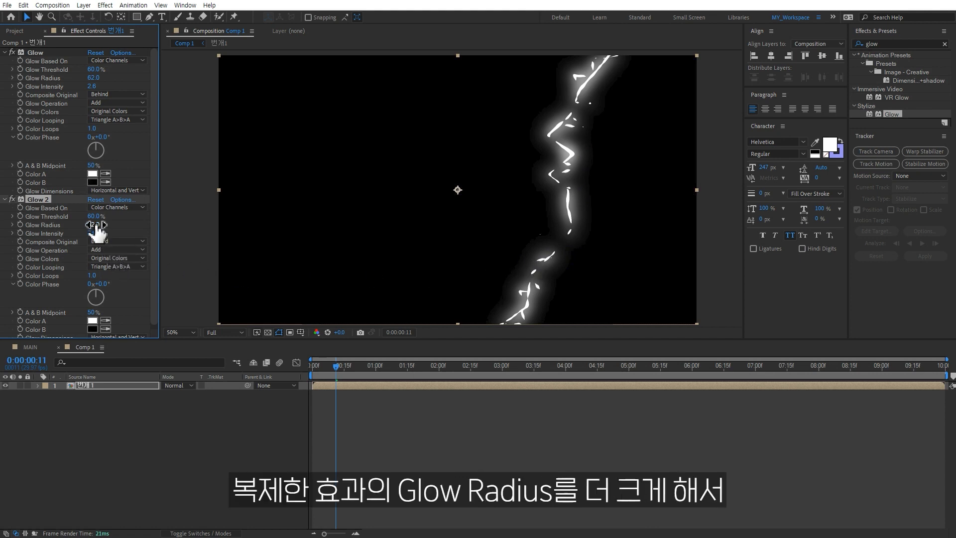
drag(99, 225, 197, 225)
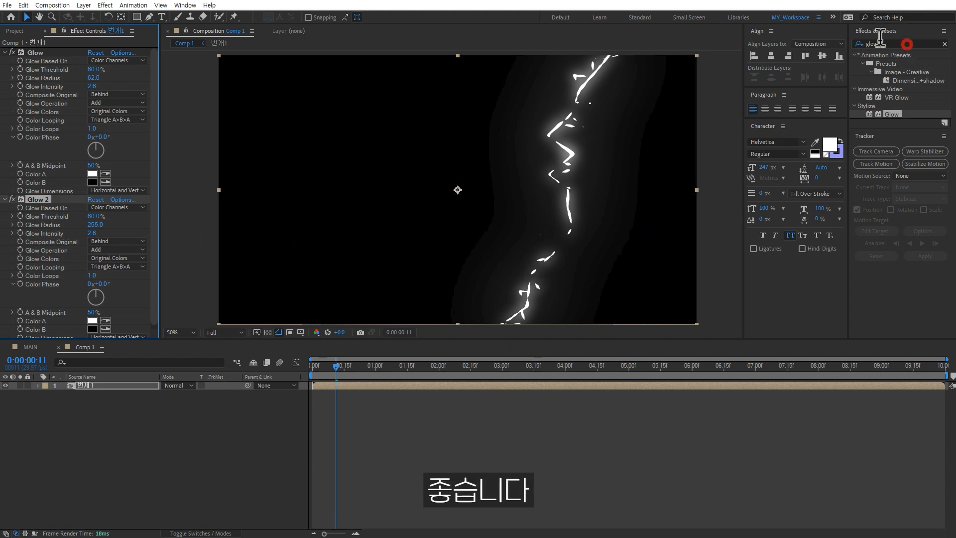
- Apply the Generate Fill effect to the 번개1 layer and set its color to light yellow
drag(907, 44, 780, 49)
text(fill)
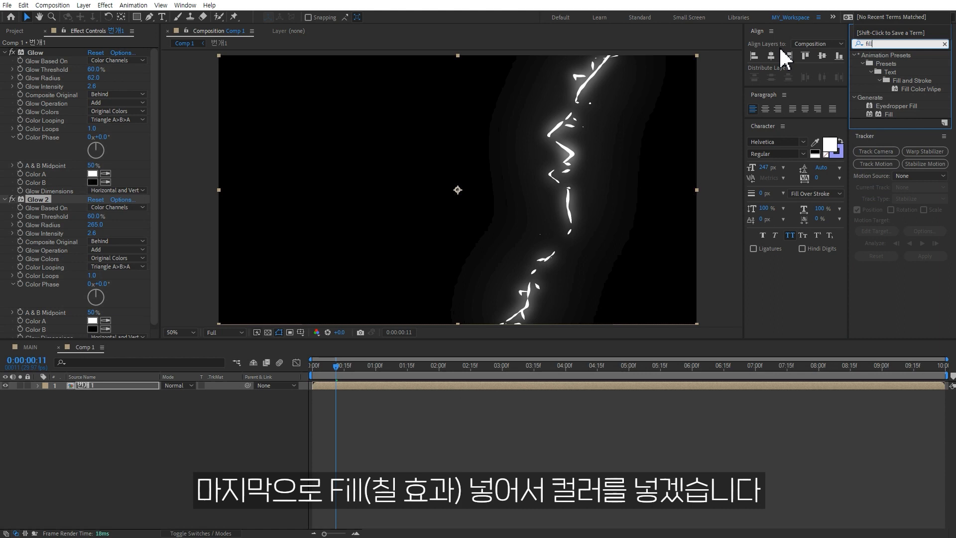
double_click(889, 115)
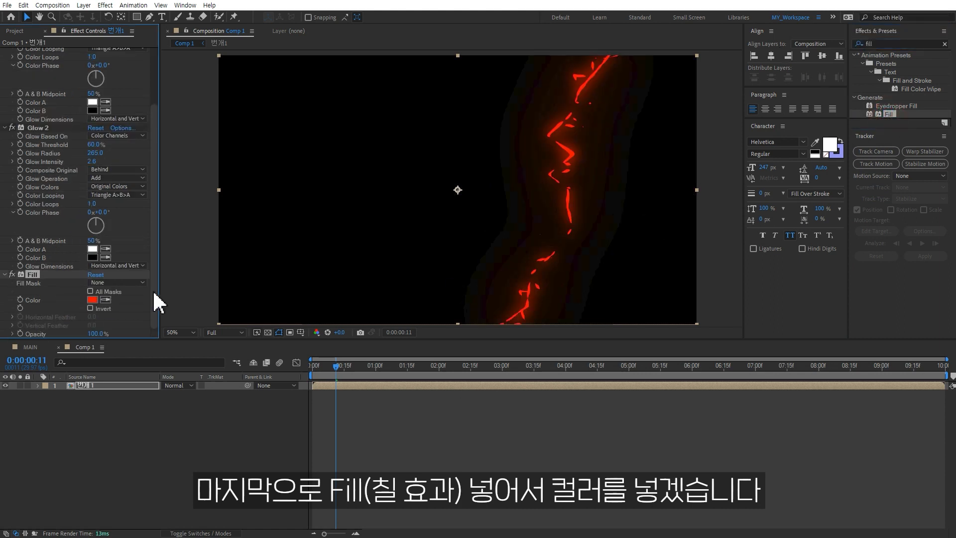
click(92, 299)
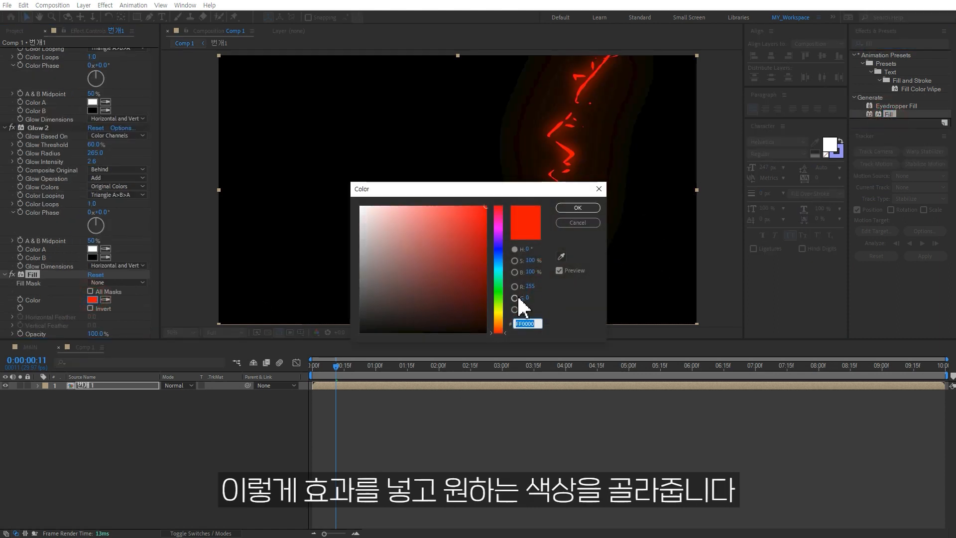
click(499, 312)
drag(448, 227, 442, 189)
click(575, 208)
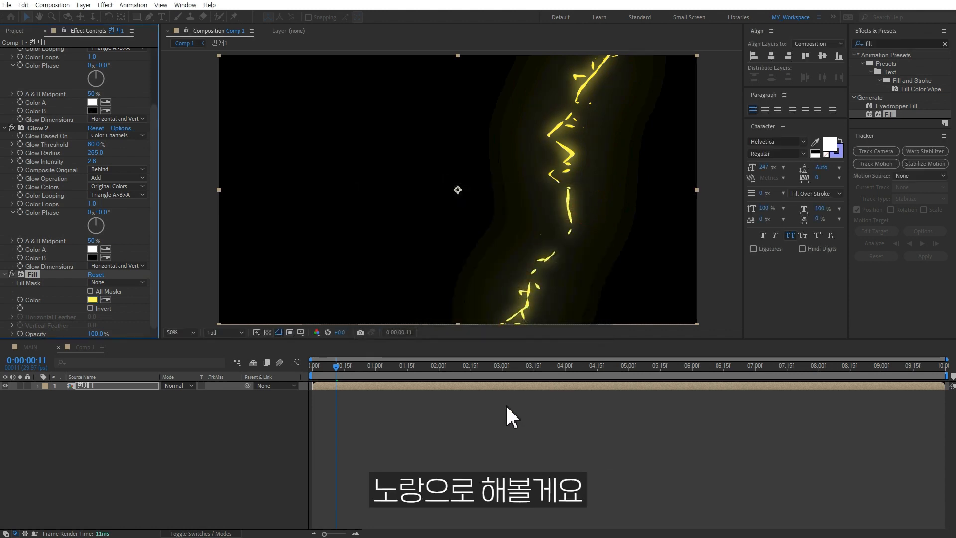
- Deselect the layer and play back the glowing yellow lightning animation
click(239, 447)
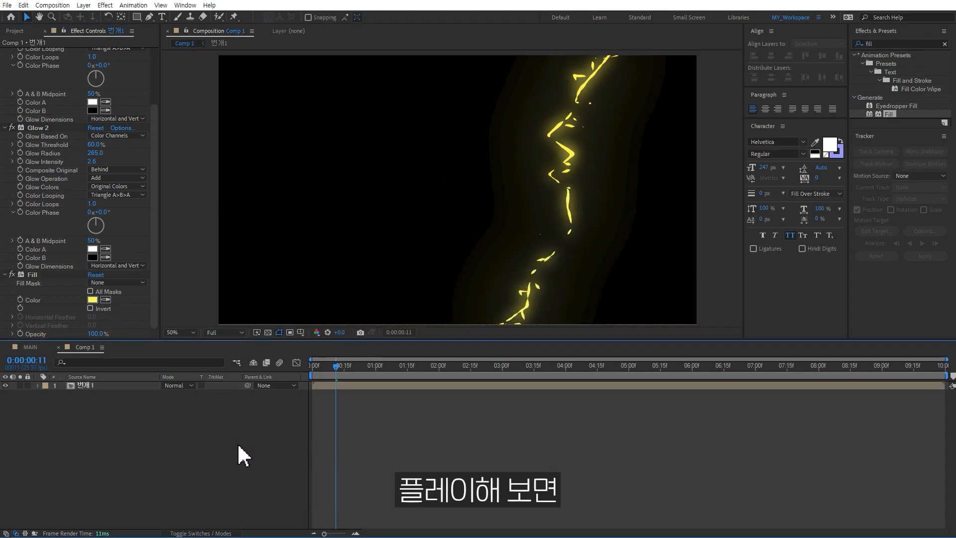
key(space)
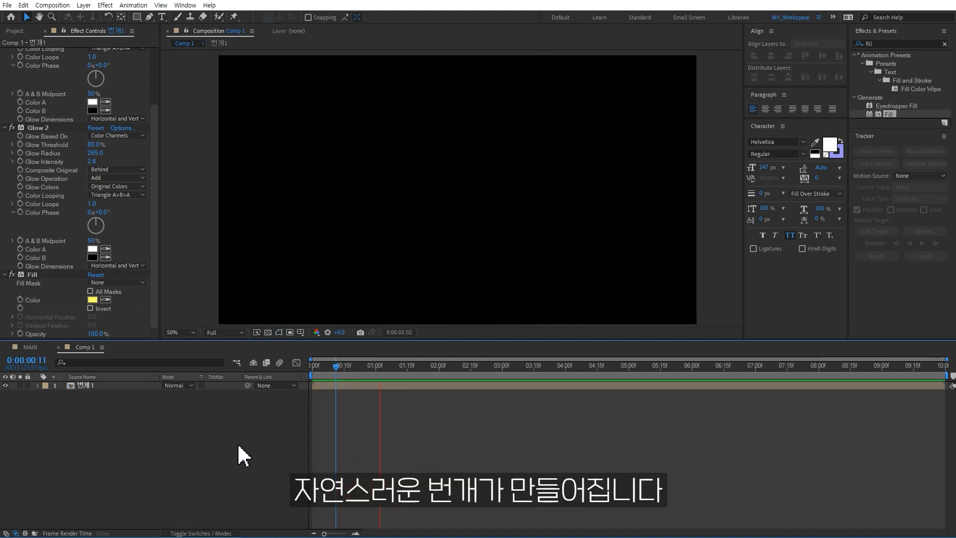
key(space)
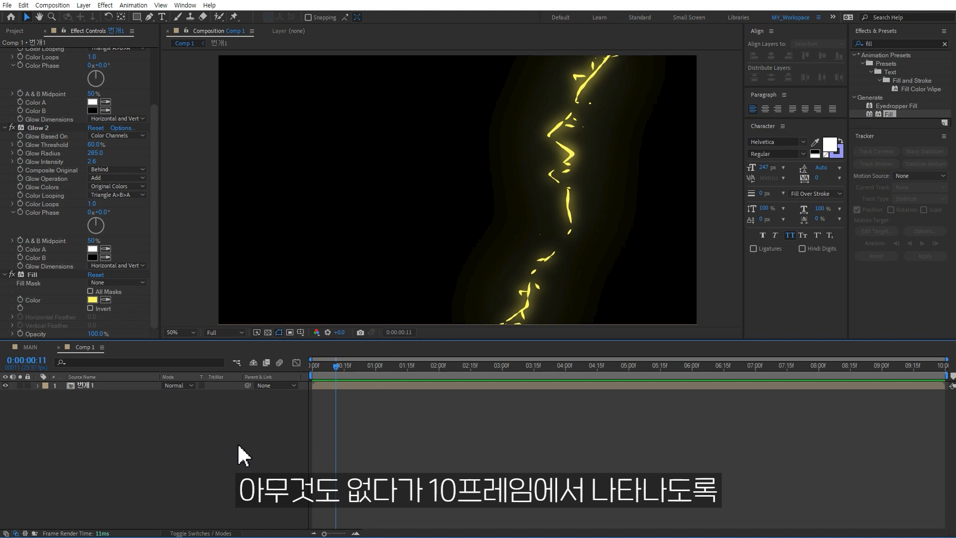
- Shift the 번개1 layer so that it starts at 0:00:00:10
click(334, 363)
click(334, 384)
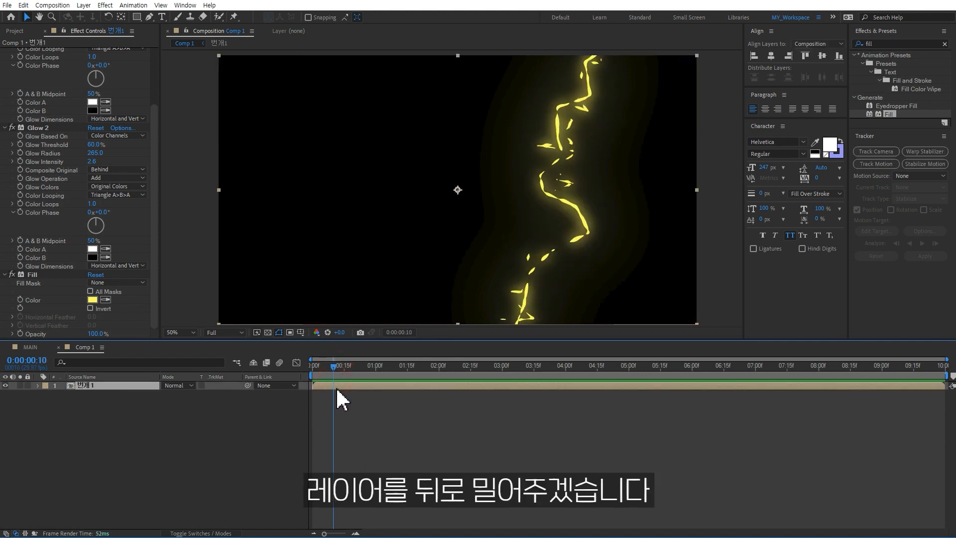
key(bracketleft)
click(286, 445)
- Create a white 1920 x 1080 solid above the 번개1 layer and shift it to start at 0:00:00:10
right_click(162, 414)
click(202, 294)
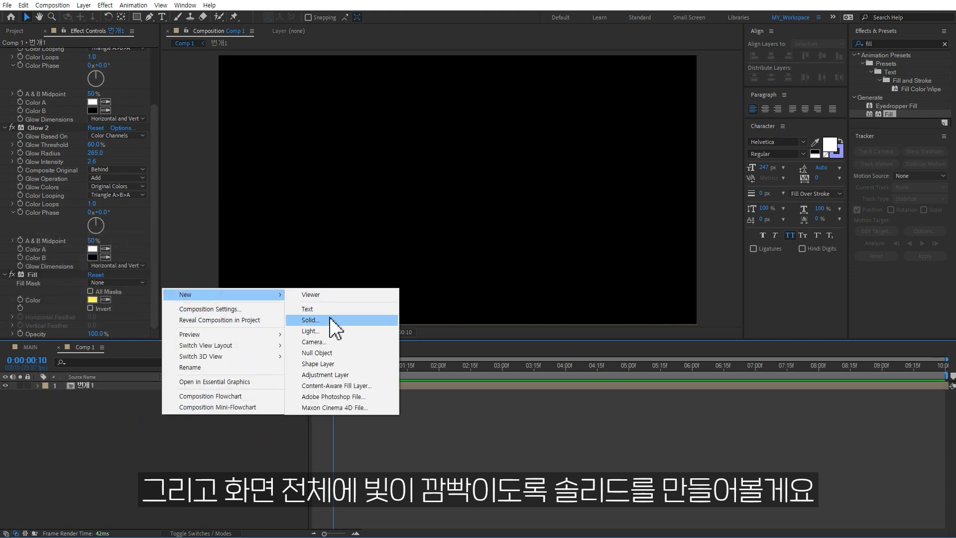
click(314, 320)
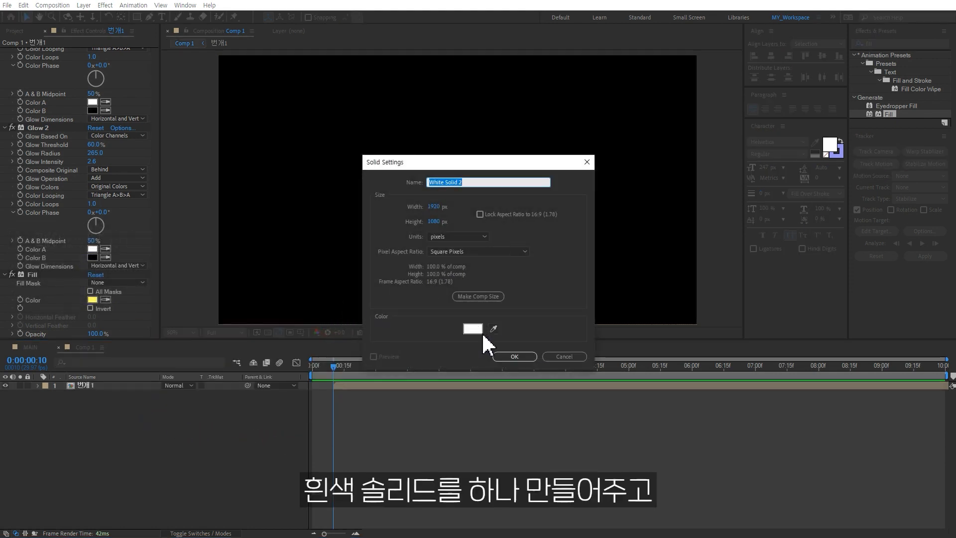
click(507, 355)
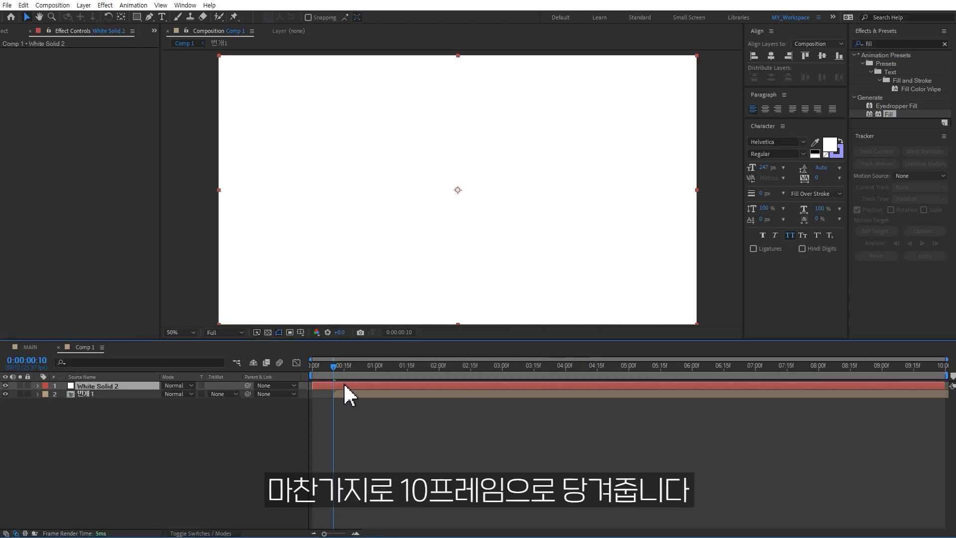
key(bracketleft)
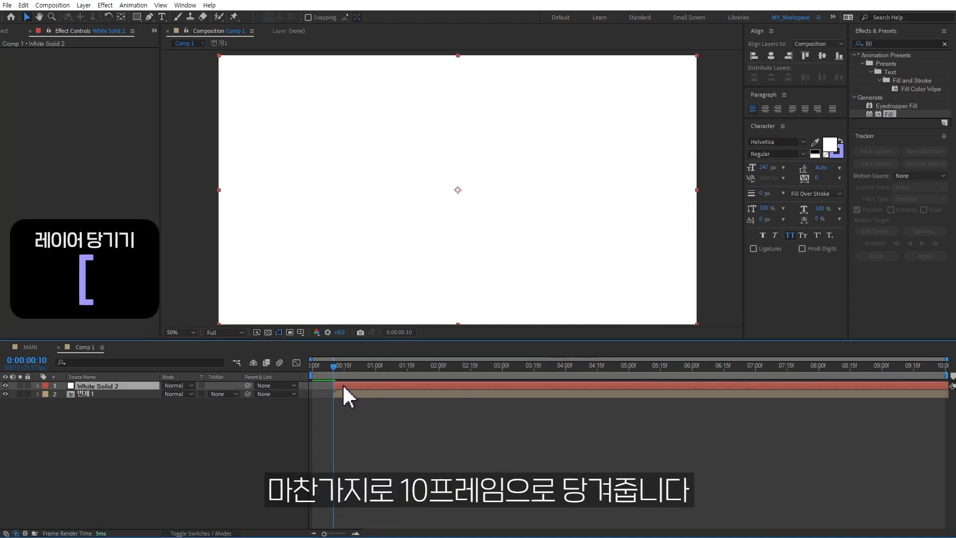
- Keyframe the white solid's Opacity at 100% at 0:00:00:10 and at 0% three frames later, at 0:00:00:13
key(t)
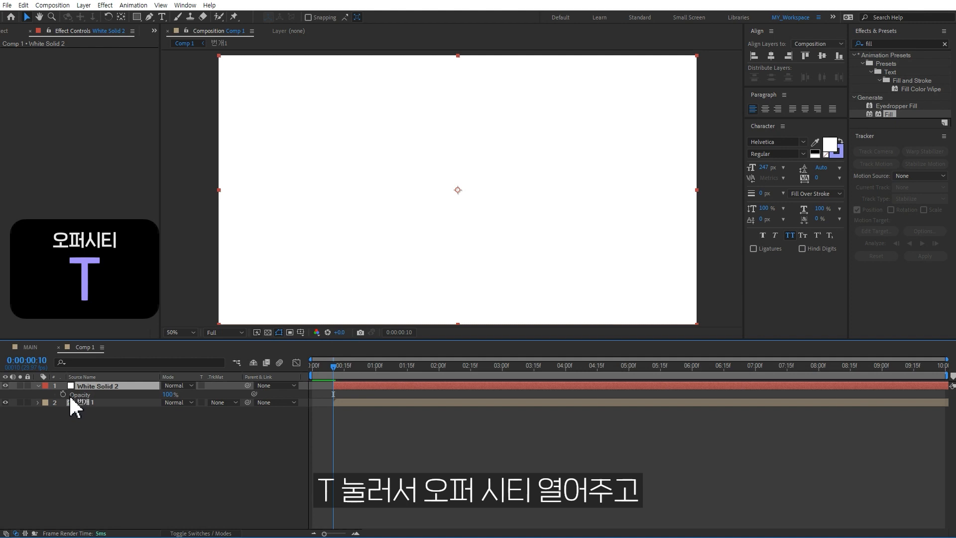
click(63, 393)
key(Page_Down)
key(Page_Down)
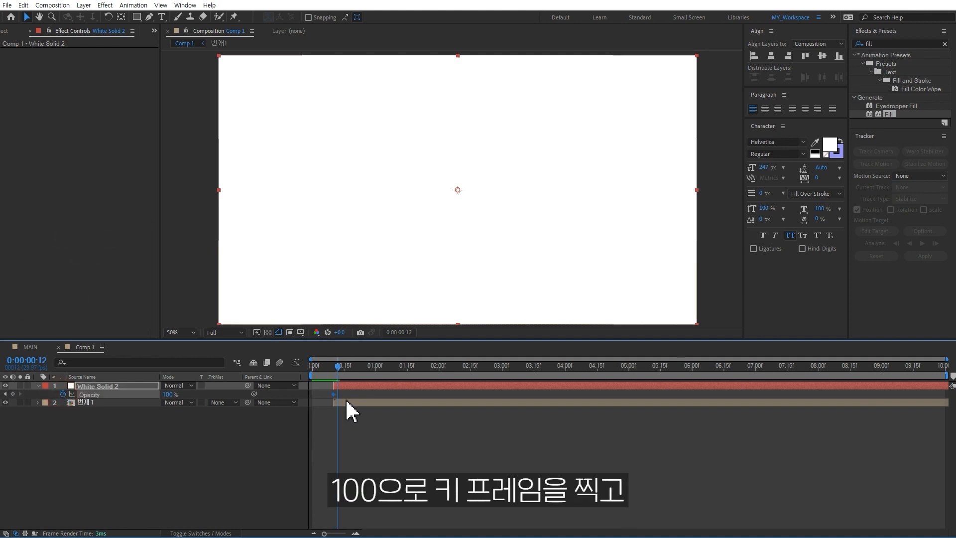
click(168, 394)
text(0)
key(Return)
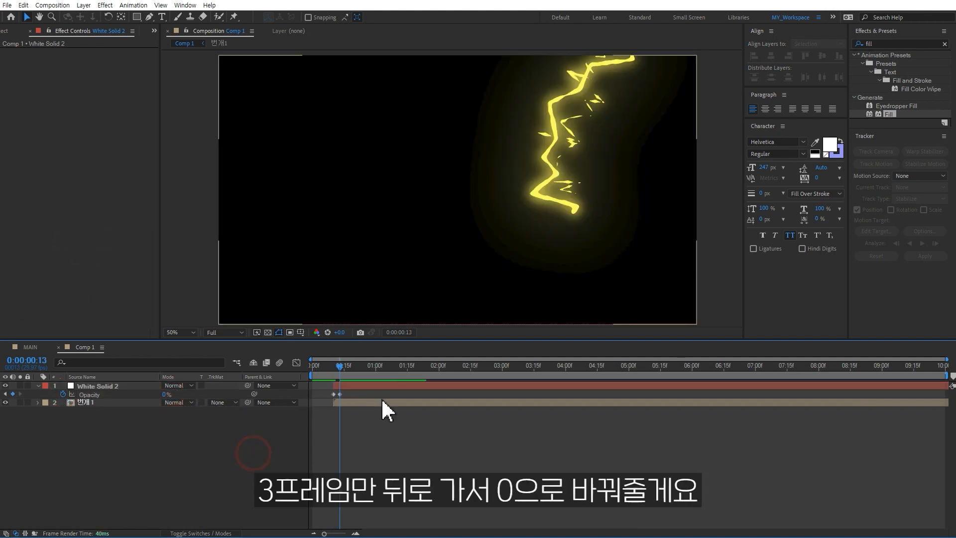
- Trim off the part of the white solid after 0:00:00:13 and play back the lightning with its flash
click(369, 385)
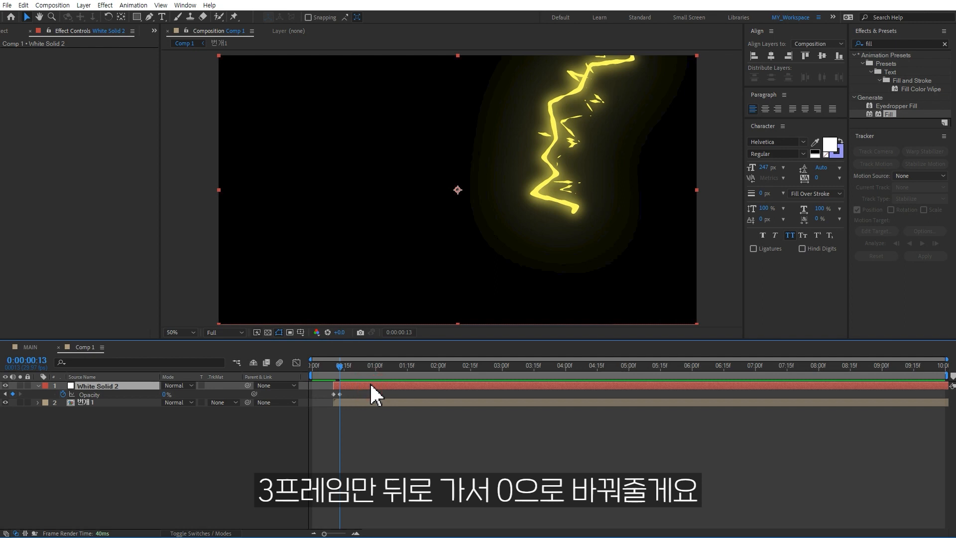
key(alt+bracketright)
click(372, 432)
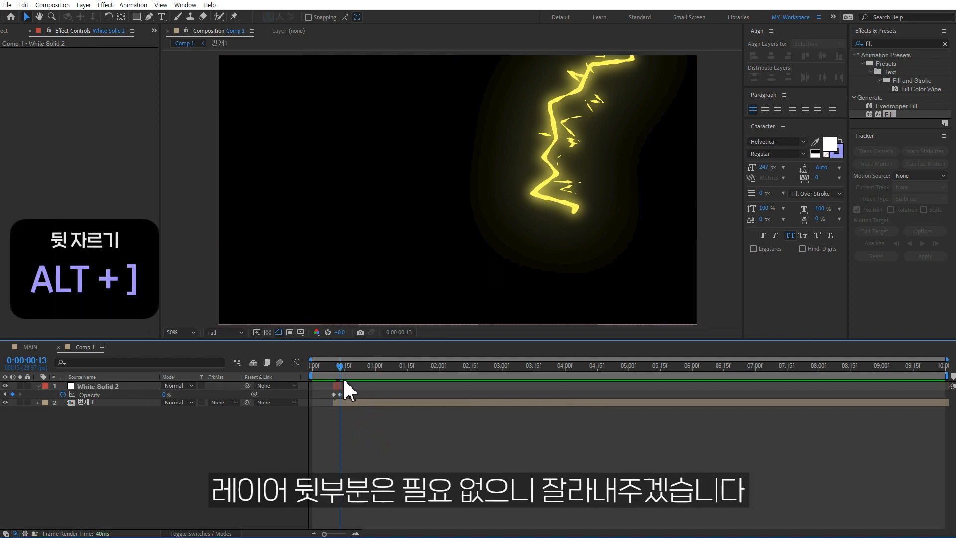
key(space)
key(space)
key(space)
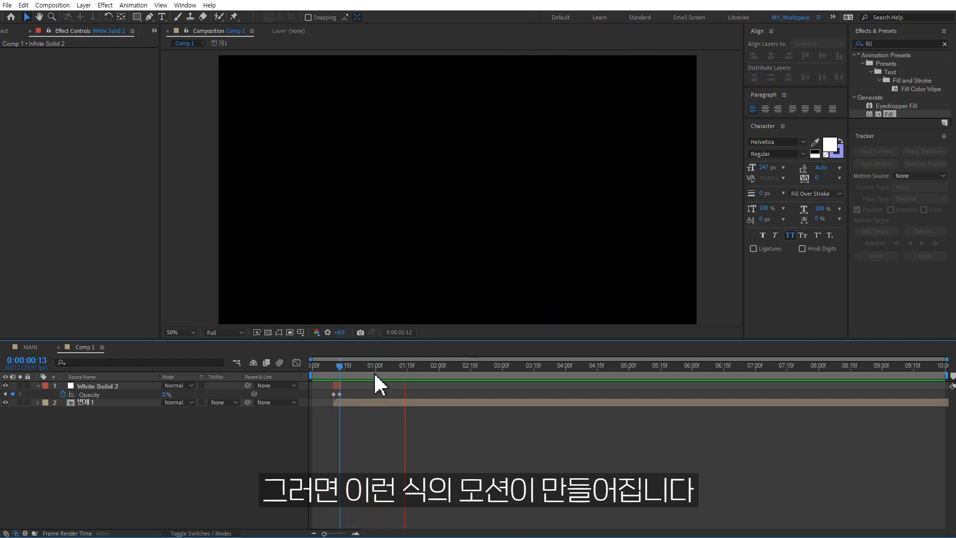
- Duplicate the white solid and 번개1 layers together, place both copies on top of the stack, and shift them about half a second later
click(360, 366)
click(337, 384)
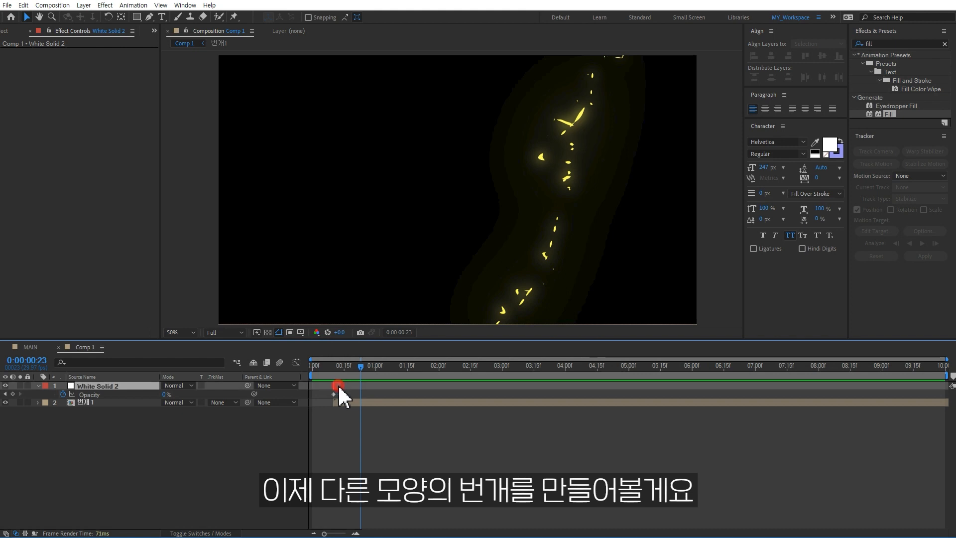
shift+click(341, 402)
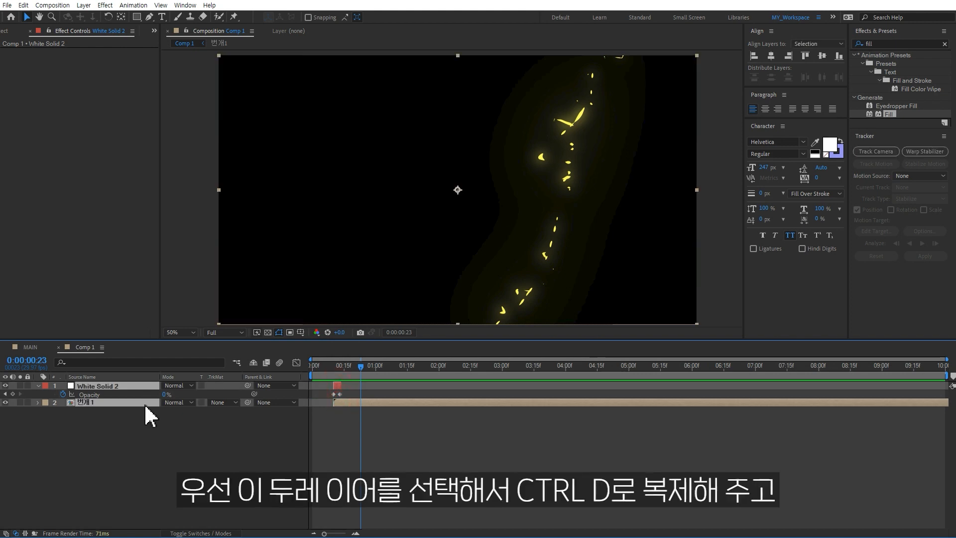
key(ctrl+d)
drag(111, 416, 109, 393)
drag(345, 394, 380, 393)
key(space)
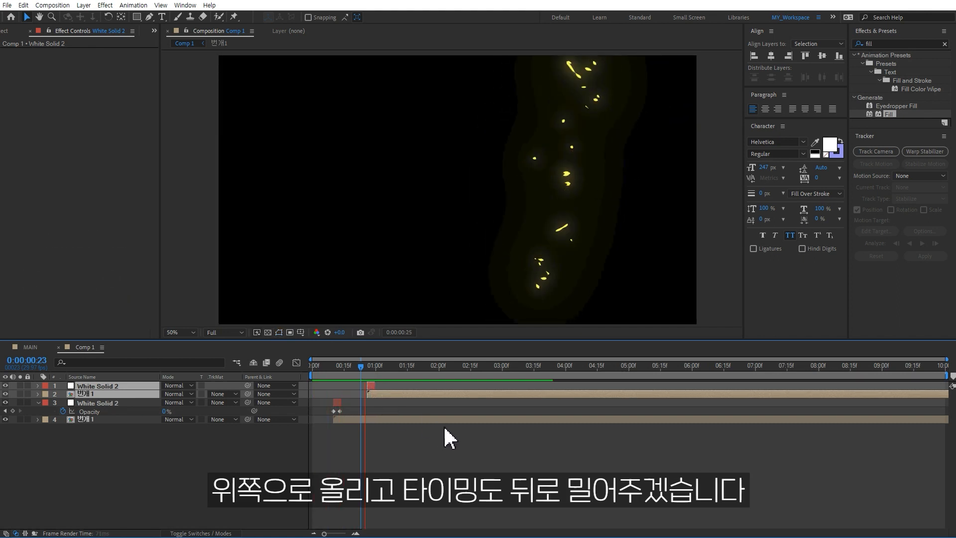
drag(429, 365, 399, 366)
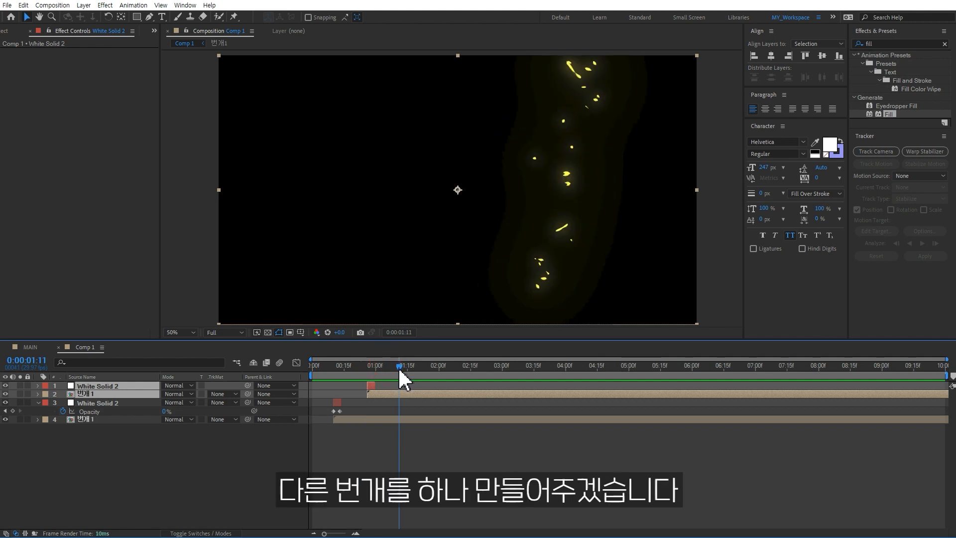
- Duplicate the 번개1 composition in the project and open the copy for editing
click(11, 29)
click(70, 195)
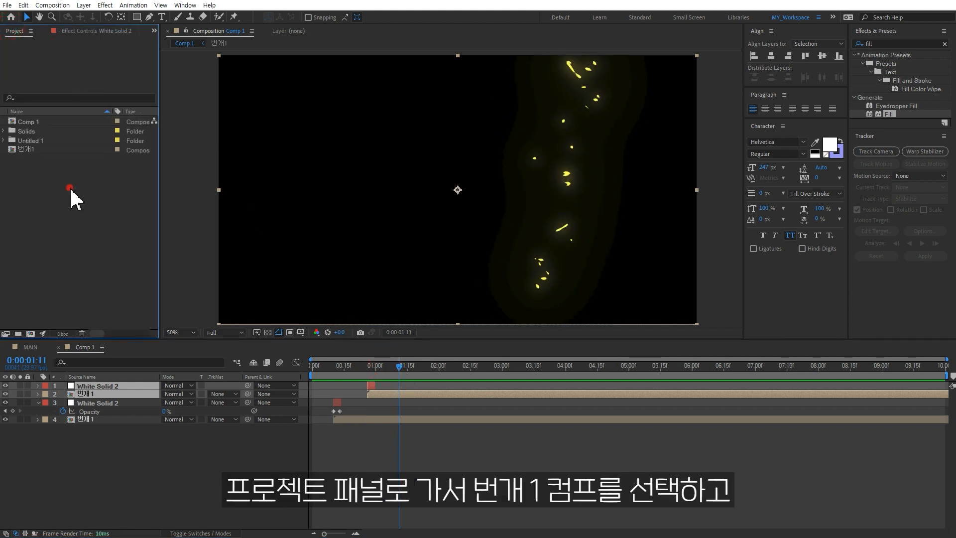
click(26, 150)
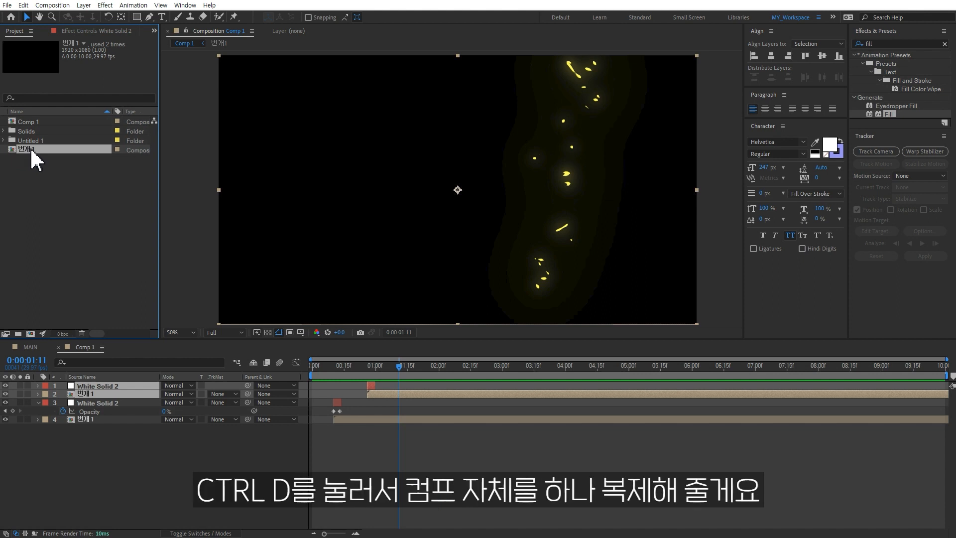
key(ctrl+d)
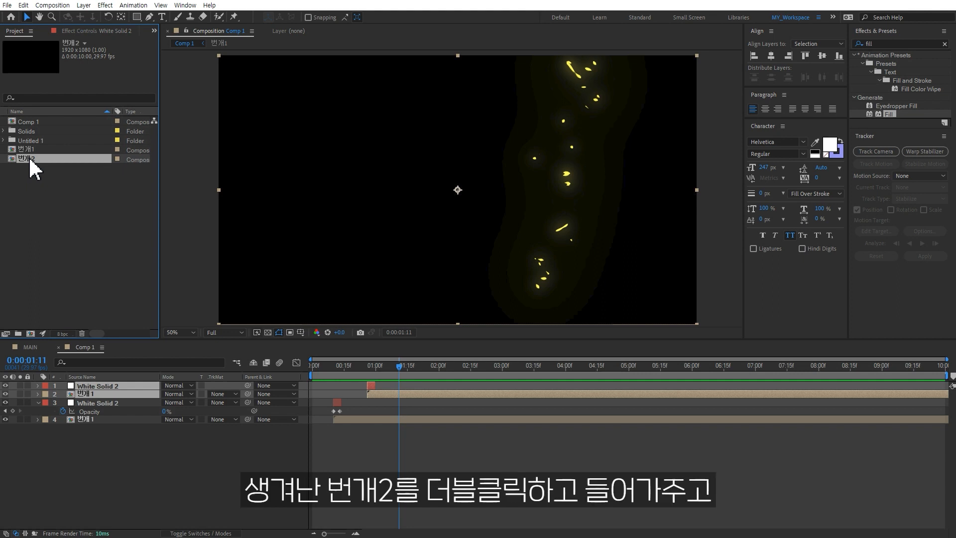
double_click(28, 159)
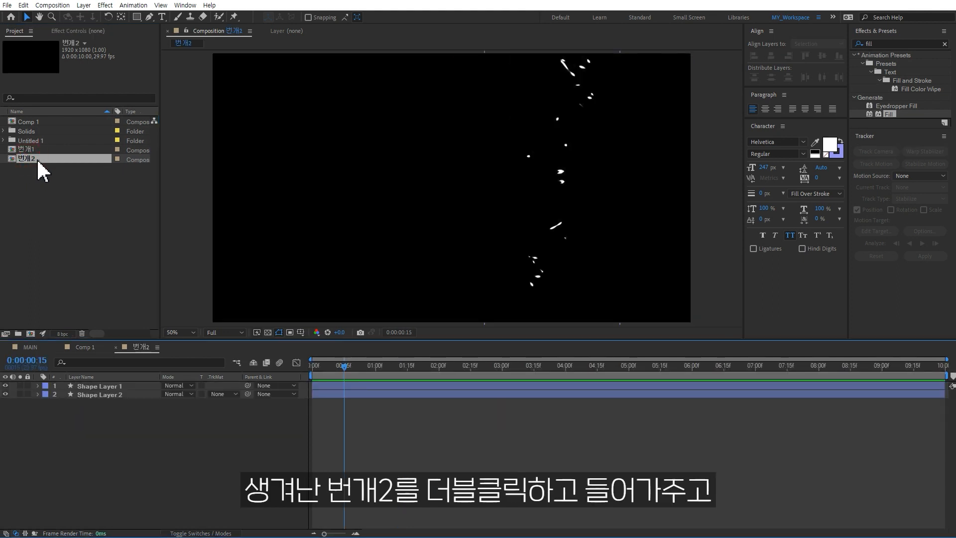
- Reshape the thick bolt's path on Shape Layer 1 with the Pen tool so it strikes down through the left half of the frame
click(391, 387)
key(comma)
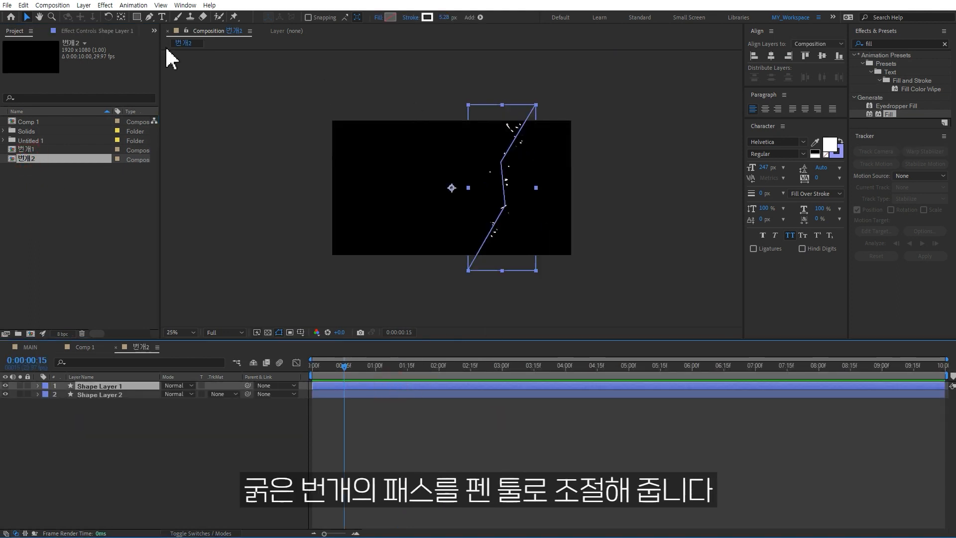
click(149, 17)
drag(536, 104, 456, 104)
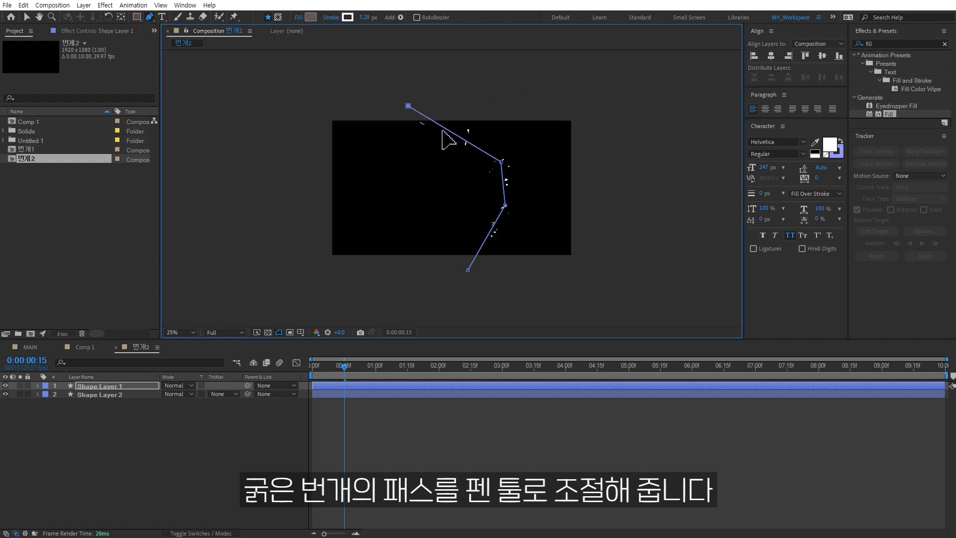
drag(500, 163, 451, 190)
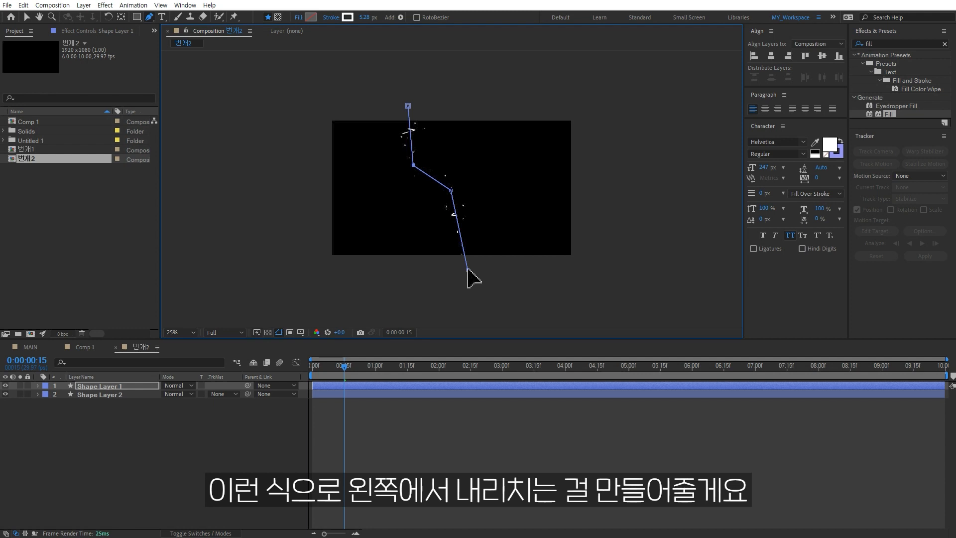
drag(413, 165, 423, 167)
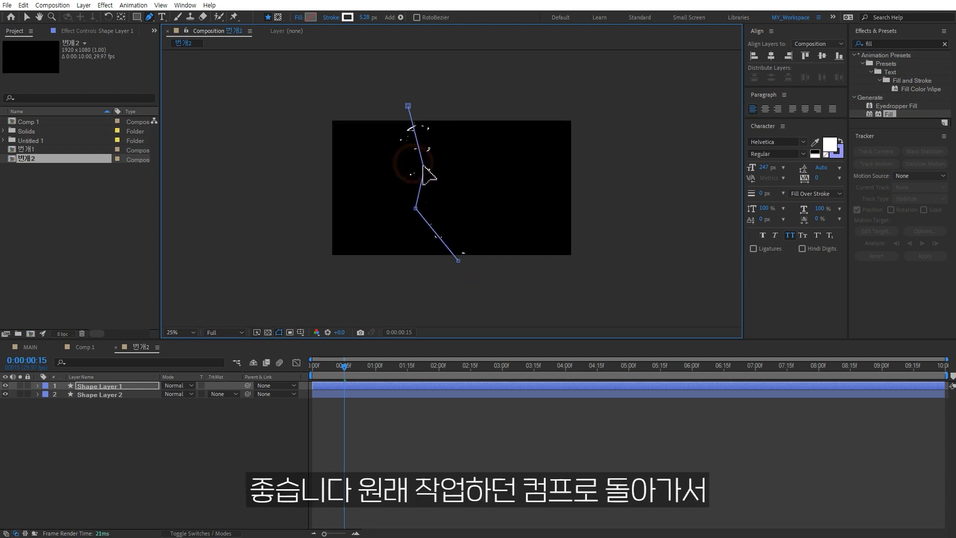
- Replace the upper 번개1 layer in Comp 1 with the 번개2 composition, keeping its effects
click(90, 348)
click(390, 392)
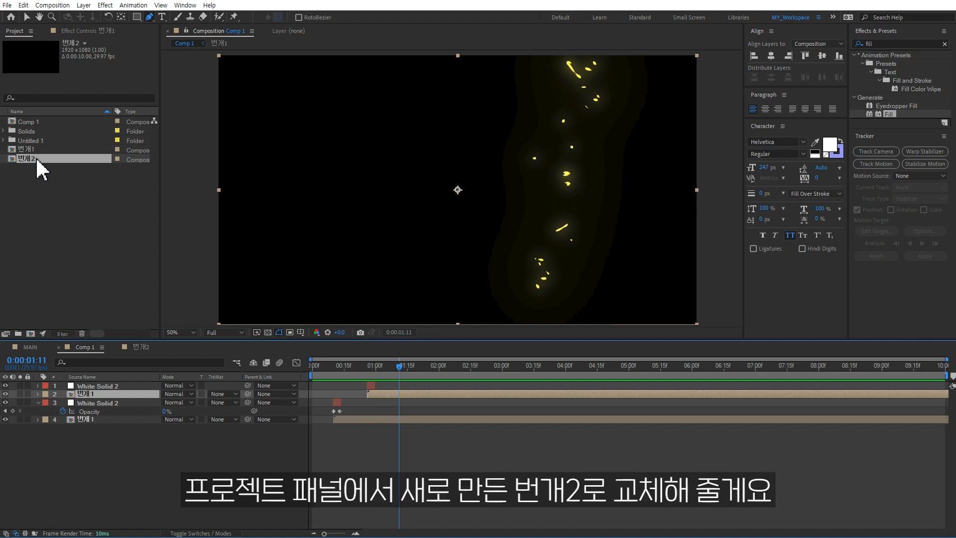
drag(37, 159, 371, 233)
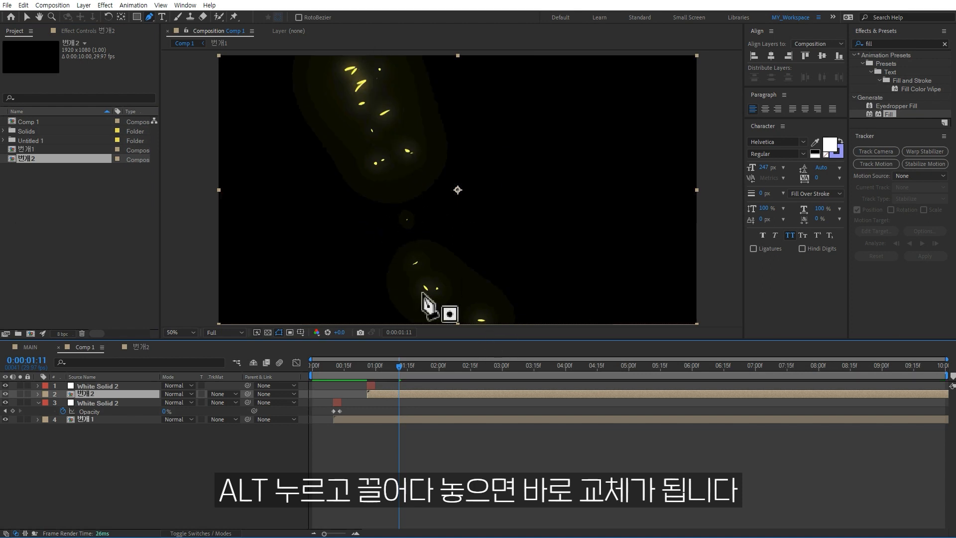
- Set the Fill color of the 번개2 layer to sky blue and play back both lightning strikes
click(88, 31)
scroll(128, 301, down, 5)
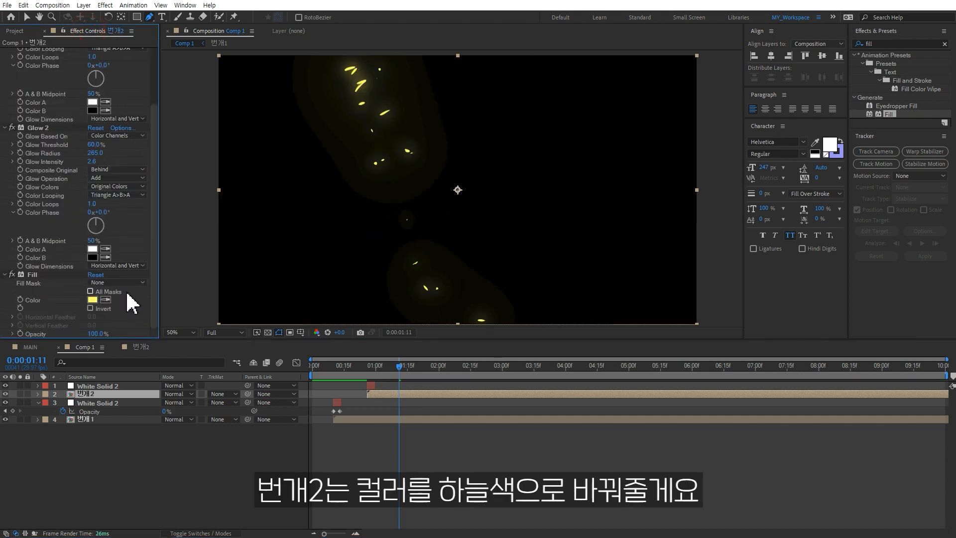
click(94, 300)
drag(500, 319, 501, 281)
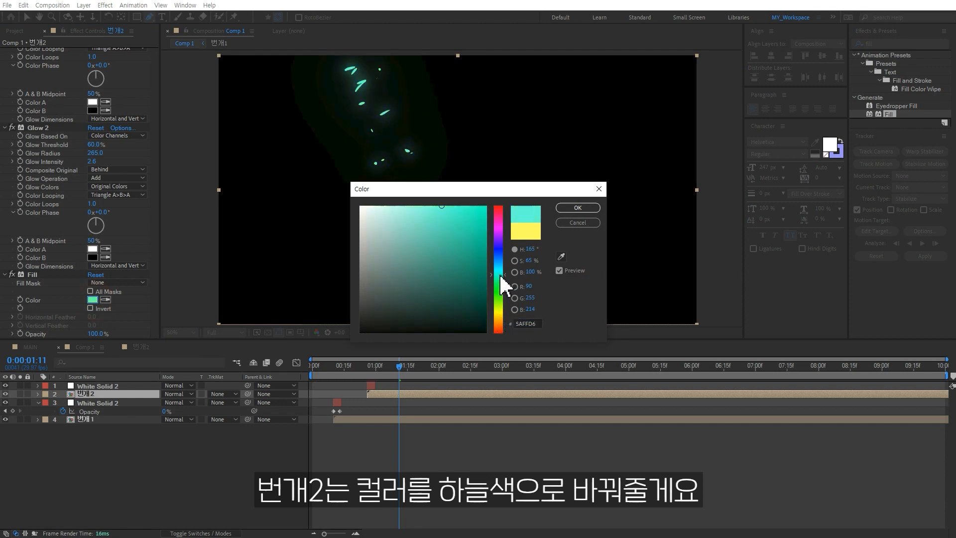
click(572, 208)
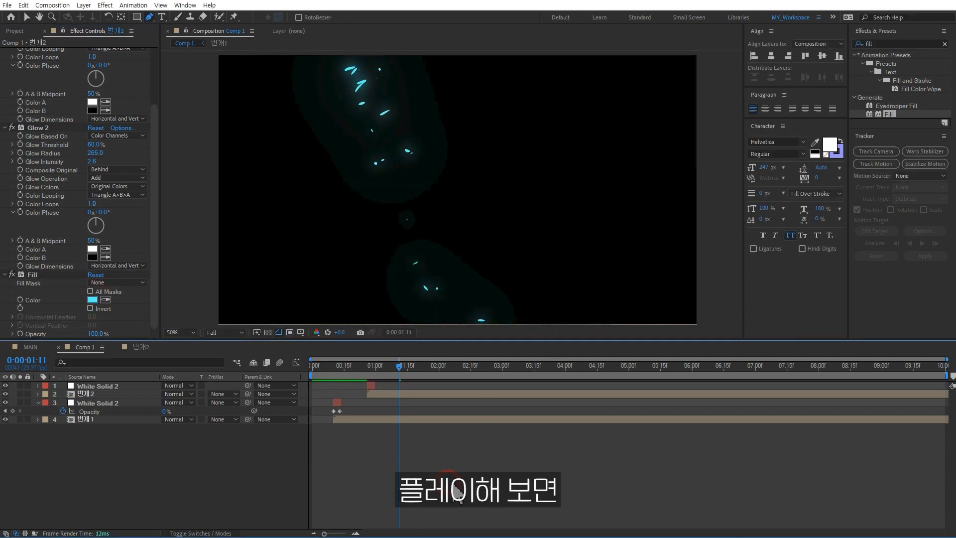
key(space)
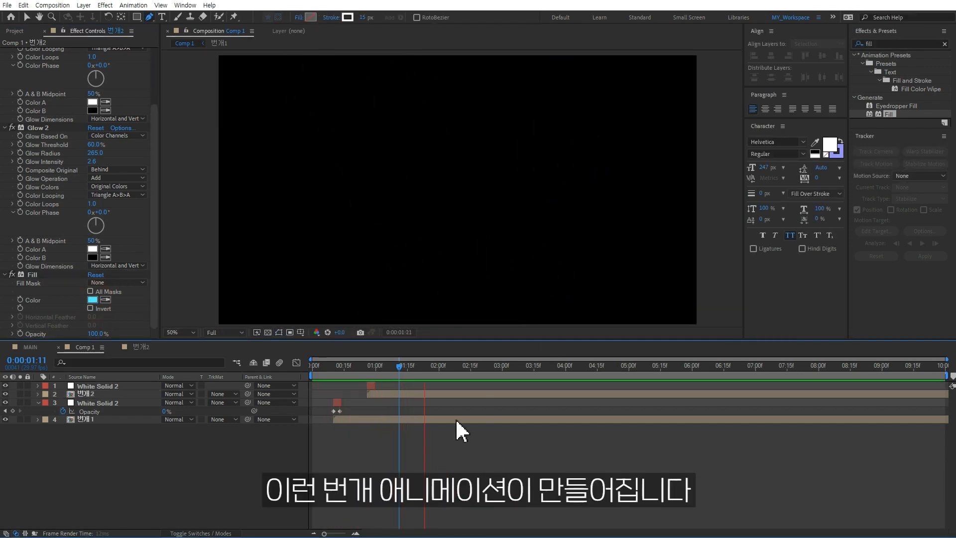
key(space)
key(space)
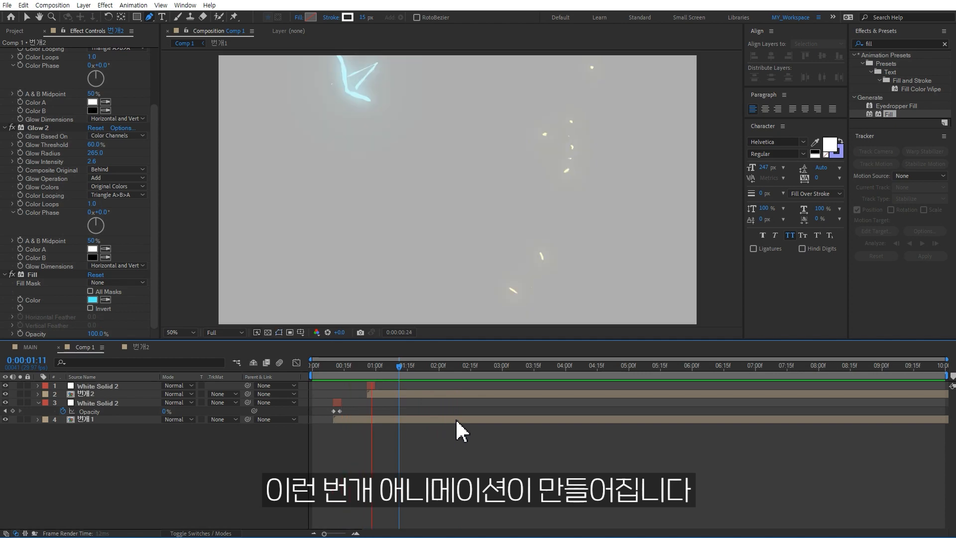